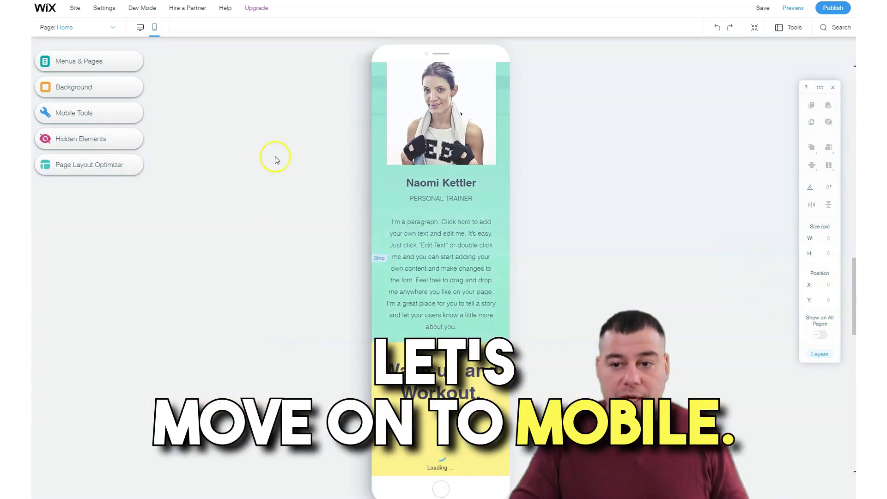
Review the Home page's mobile version, switch the editor to the desktop version, and look through its sections down to Instructors.
{"action": "scroll", "coordinate": [439, 192], "scroll_direction": "up", "scroll_amount": 10}
{"action": "scroll", "coordinate": [447, 194], "scroll_direction": "up", "scroll_amount": 8}
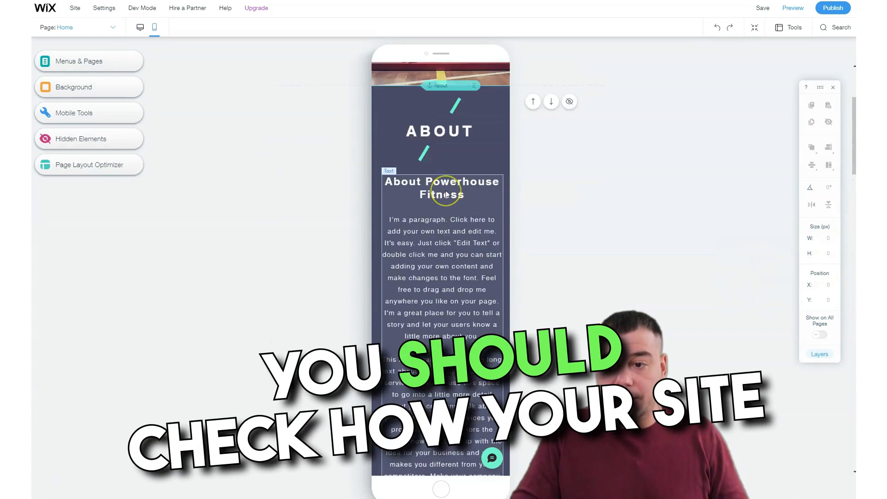
{"action": "left_click", "coordinate": [418, 143]}
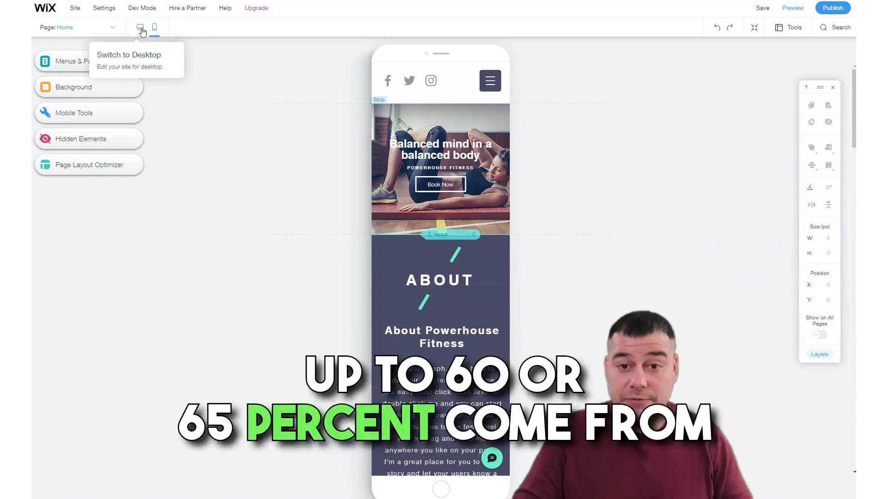
{"action": "left_click", "coordinate": [141, 29]}
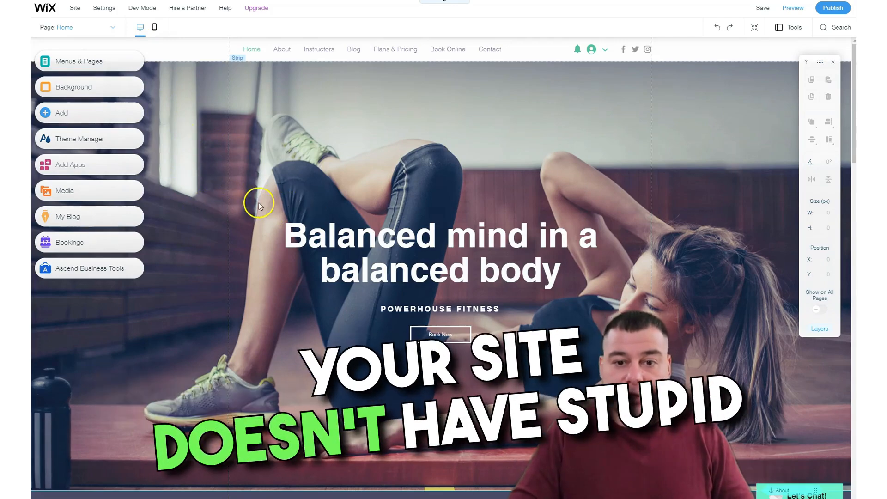
{"action": "scroll", "coordinate": [209, 222], "scroll_direction": "down", "scroll_amount": 10}
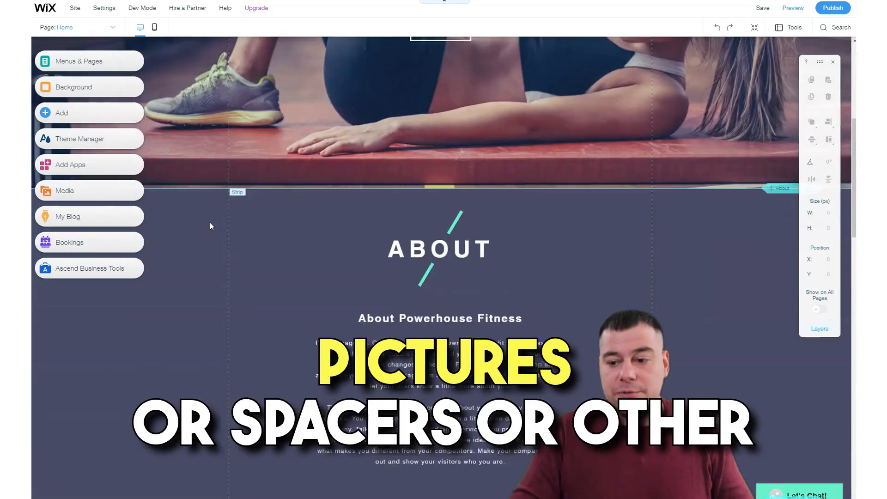
{"action": "scroll", "coordinate": [210, 223], "scroll_direction": "down", "scroll_amount": 8}
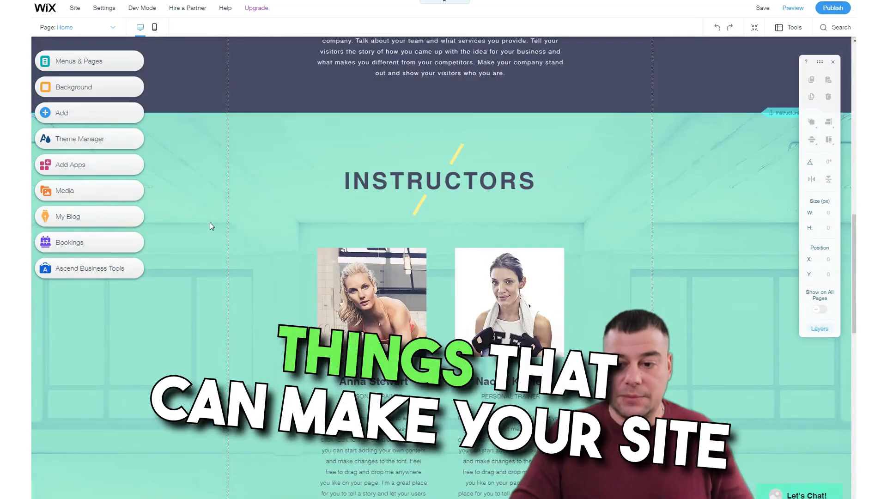
{"action": "scroll", "coordinate": [209, 223], "scroll_direction": "down", "scroll_amount": 4}
{"action": "scroll", "coordinate": [210, 222], "scroll_direction": "up", "scroll_amount": 6}
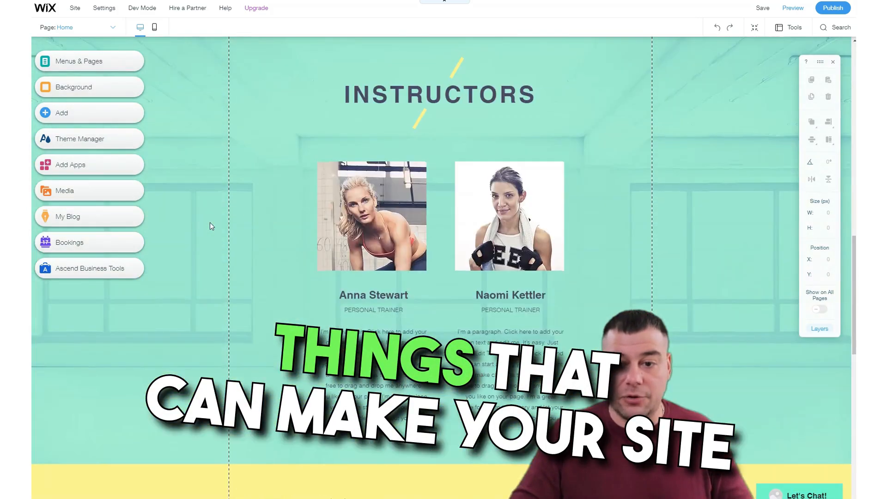
{"action": "scroll", "coordinate": [210, 223], "scroll_direction": "up", "scroll_amount": 2}
{"action": "scroll", "coordinate": [210, 226], "scroll_direction": "up", "scroll_amount": 15}
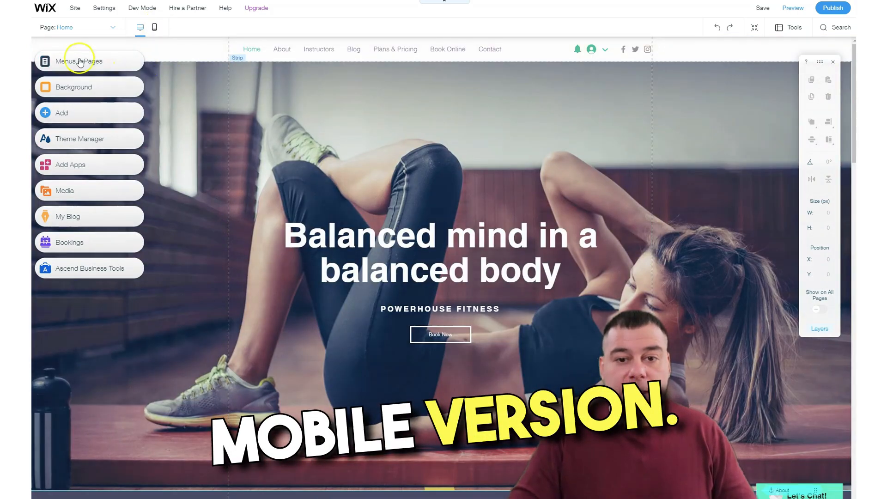
Delete the Book Online page from the site menu, together with the Wix Bookings app.
{"action": "left_click", "coordinate": [71, 60]}
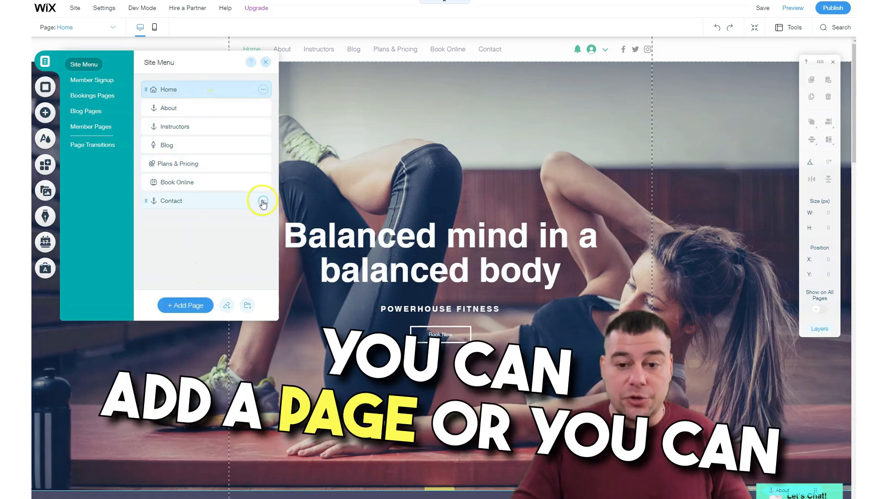
{"action": "left_click", "coordinate": [262, 182]}
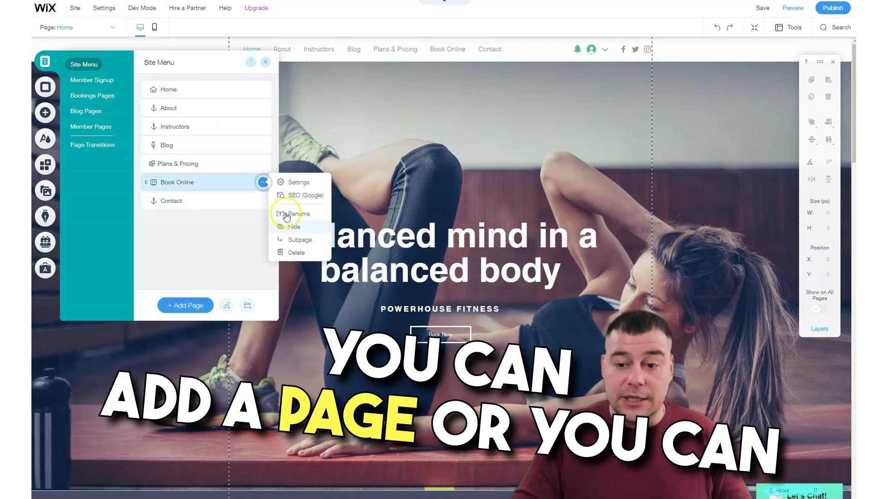
{"action": "left_click", "coordinate": [287, 252]}
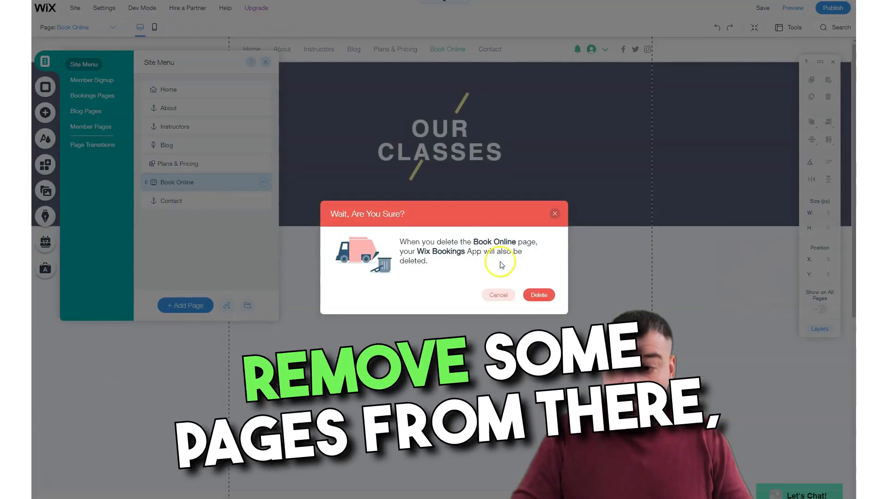
{"action": "left_click", "coordinate": [538, 295]}
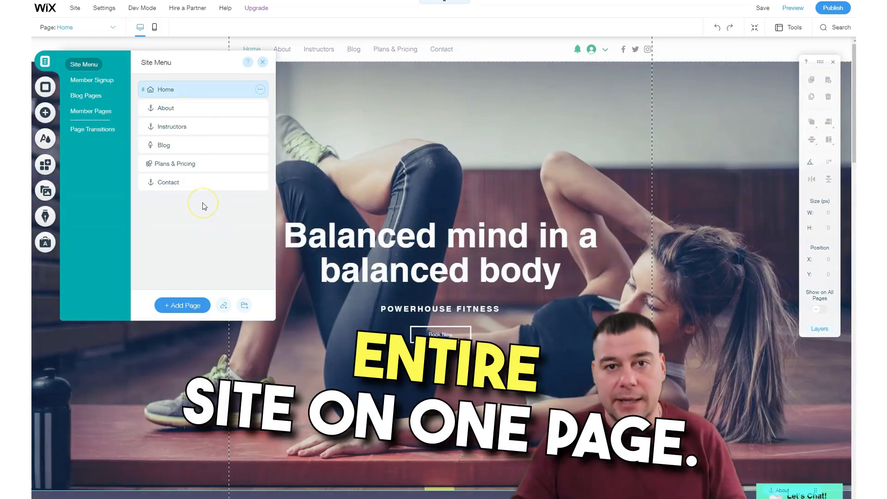
{"action": "left_click", "coordinate": [200, 187]}
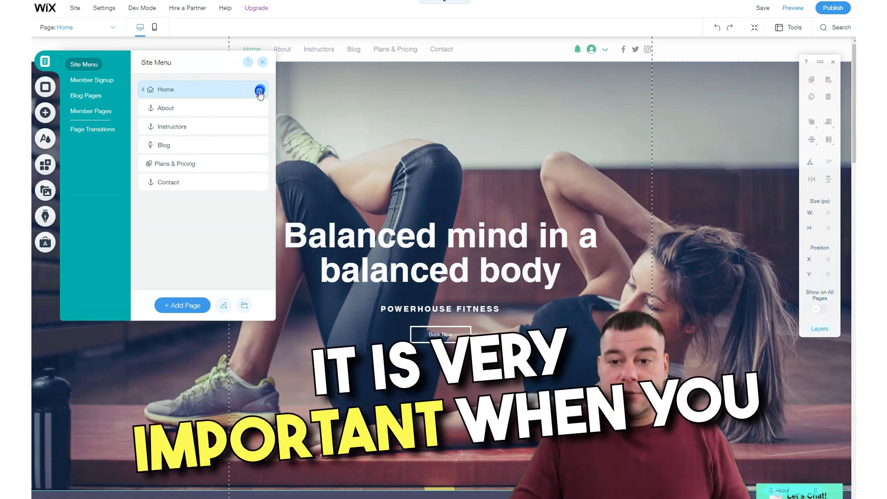
Open the Home page's settings and examine its page info, layouts, permissions, SEO and social share options.
{"action": "left_click", "coordinate": [260, 91]}
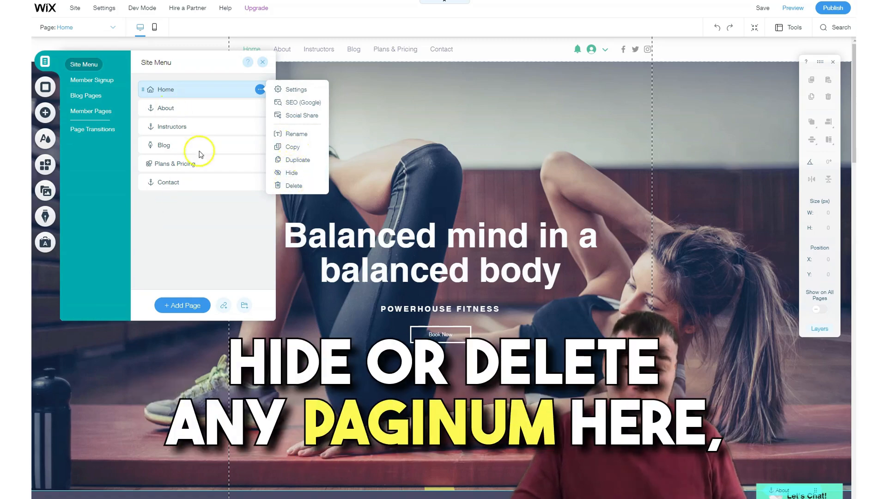
{"action": "left_click", "coordinate": [291, 90]}
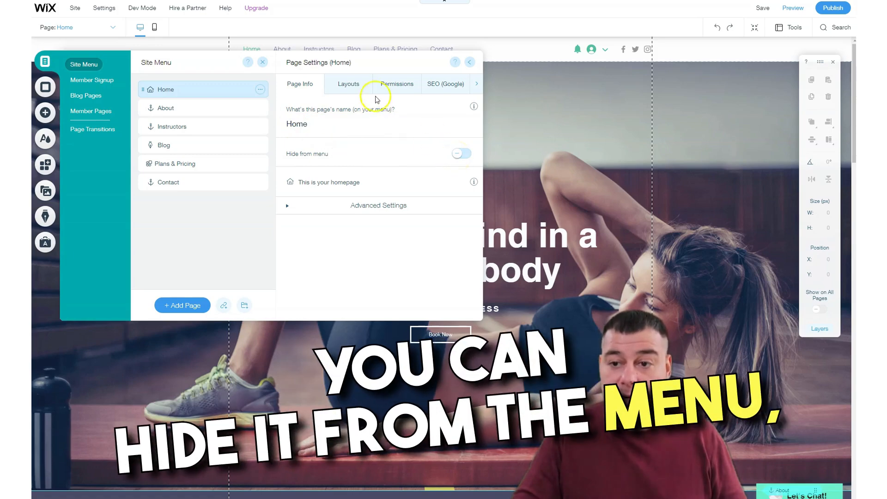
{"action": "left_click", "coordinate": [344, 83]}
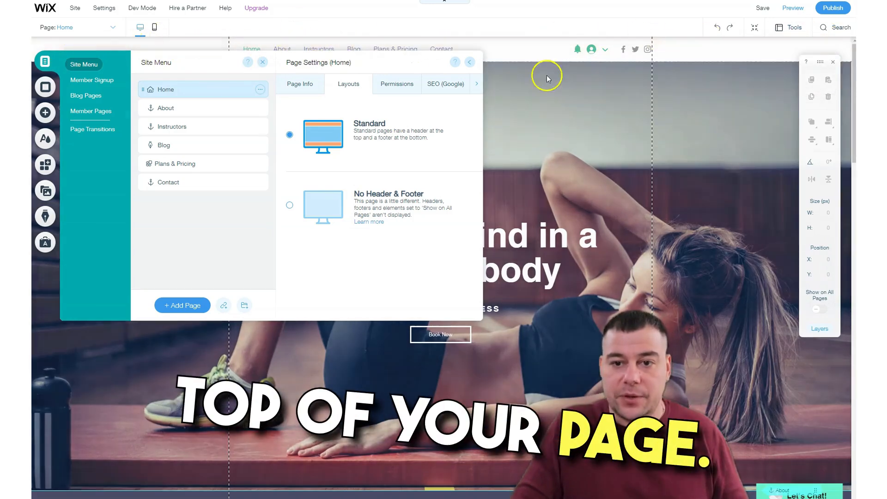
{"action": "left_click", "coordinate": [395, 84]}
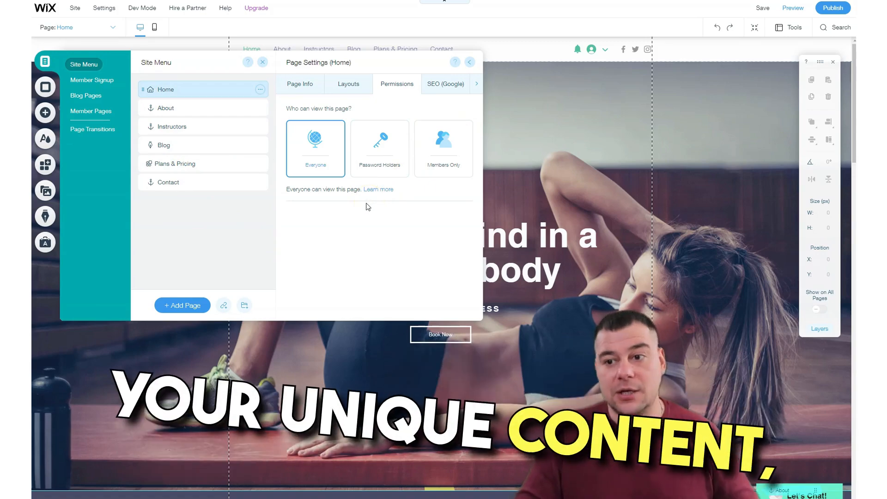
{"action": "left_click", "coordinate": [439, 88]}
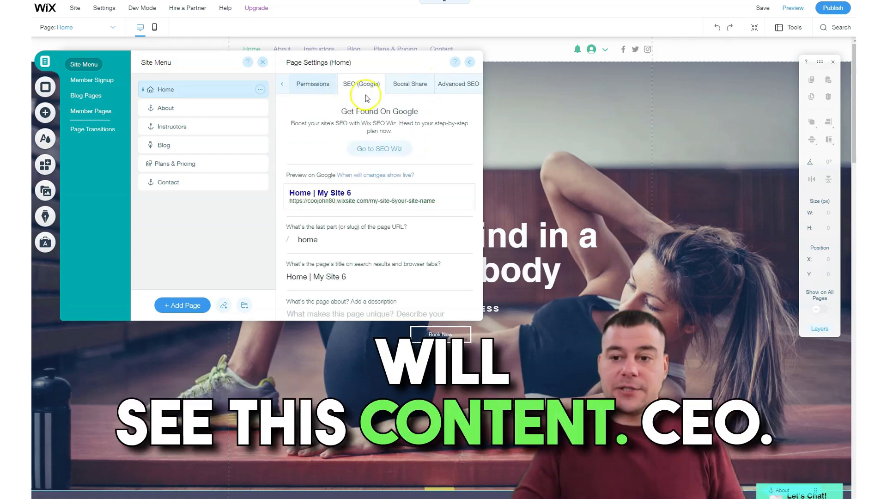
{"action": "scroll", "coordinate": [351, 194], "scroll_direction": "down", "scroll_amount": 2}
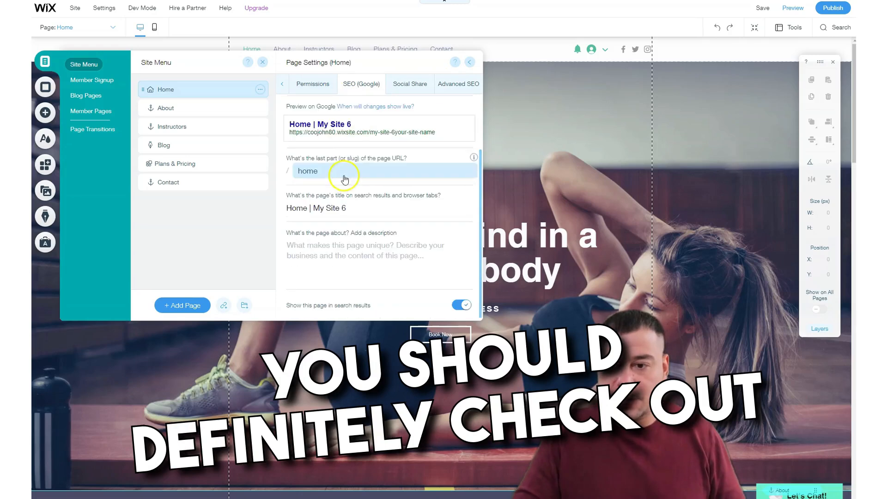
{"action": "scroll", "coordinate": [365, 178], "scroll_direction": "up", "scroll_amount": 2}
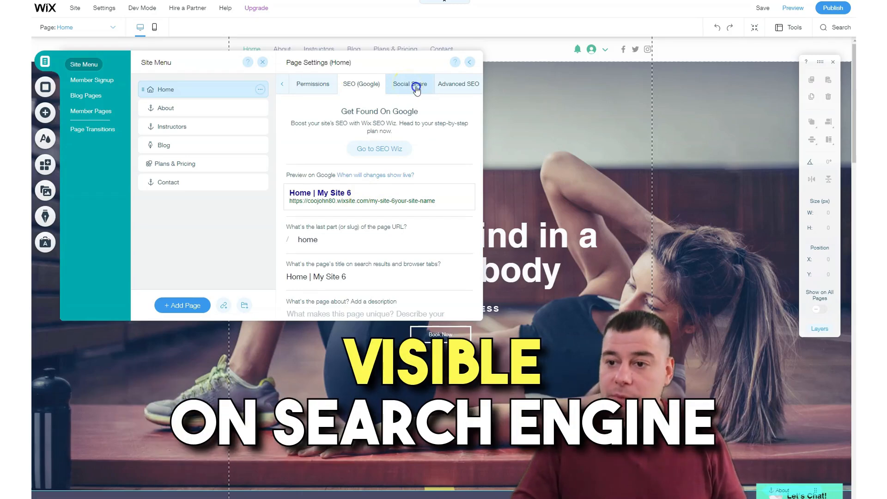
{"action": "left_click", "coordinate": [416, 88]}
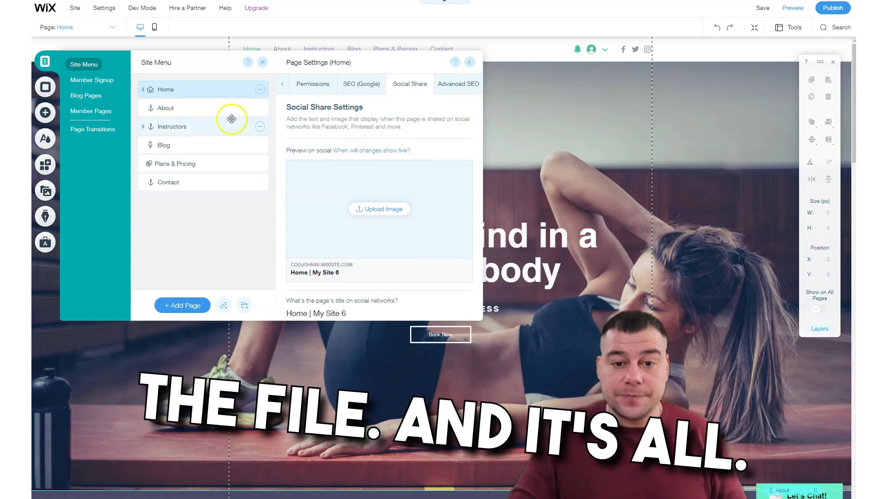
{"action": "left_click", "coordinate": [292, 85]}
{"action": "left_click", "coordinate": [292, 85]}
{"action": "left_click", "coordinate": [349, 84]}
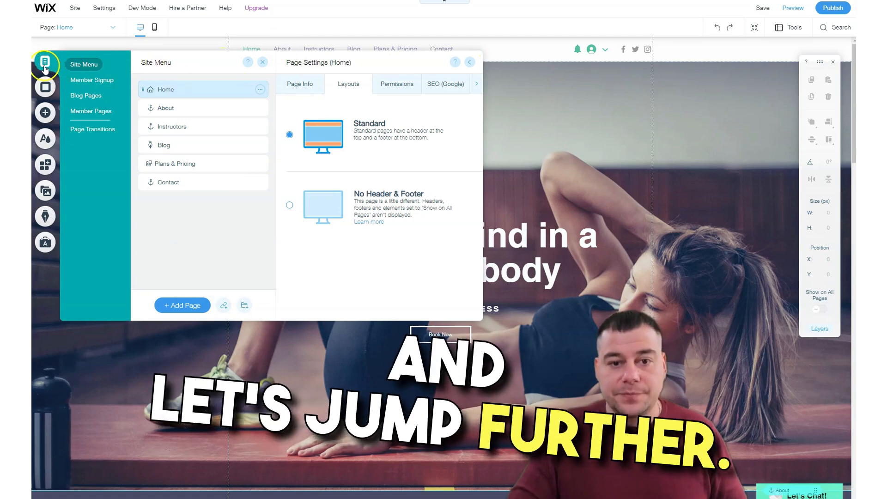
Examine the color, image and video options for the page background, and close them without choosing one.
{"action": "left_click", "coordinate": [46, 88]}
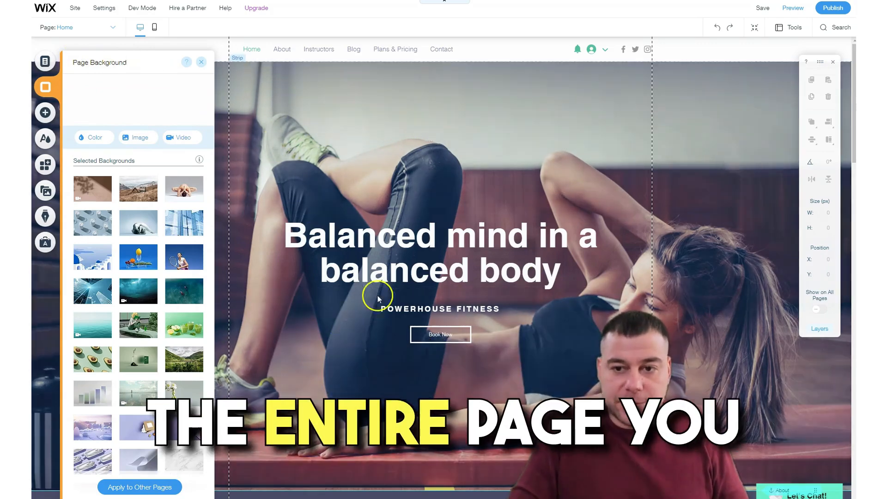
{"action": "scroll", "coordinate": [331, 249], "scroll_direction": "down", "scroll_amount": 6}
{"action": "scroll", "coordinate": [330, 252], "scroll_direction": "up", "scroll_amount": 5}
{"action": "scroll", "coordinate": [328, 254], "scroll_direction": "up", "scroll_amount": 1}
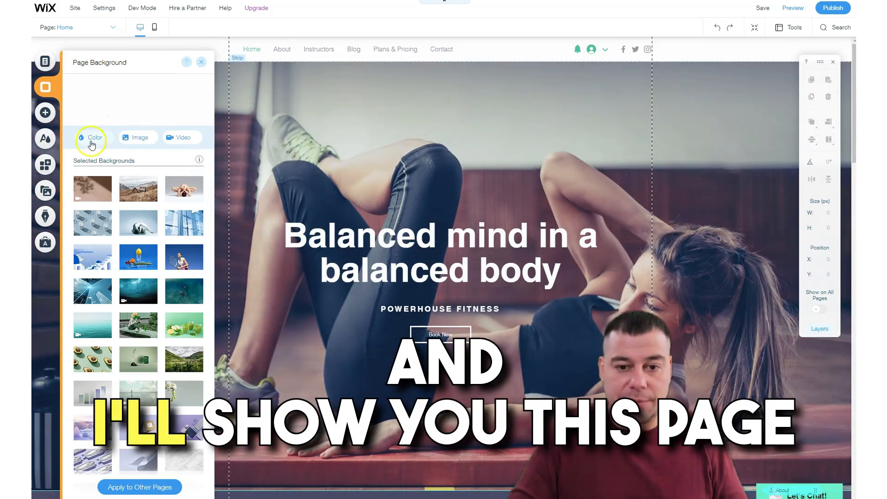
{"action": "left_click", "coordinate": [202, 64]}
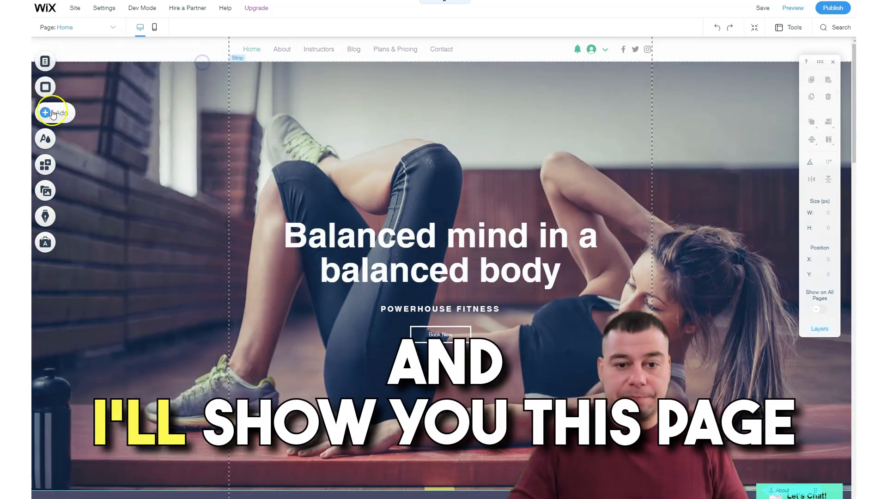
Preview the featured color themes and apply the black one with red-orange, blue and green accents to the site.
{"action": "left_click", "coordinate": [44, 139]}
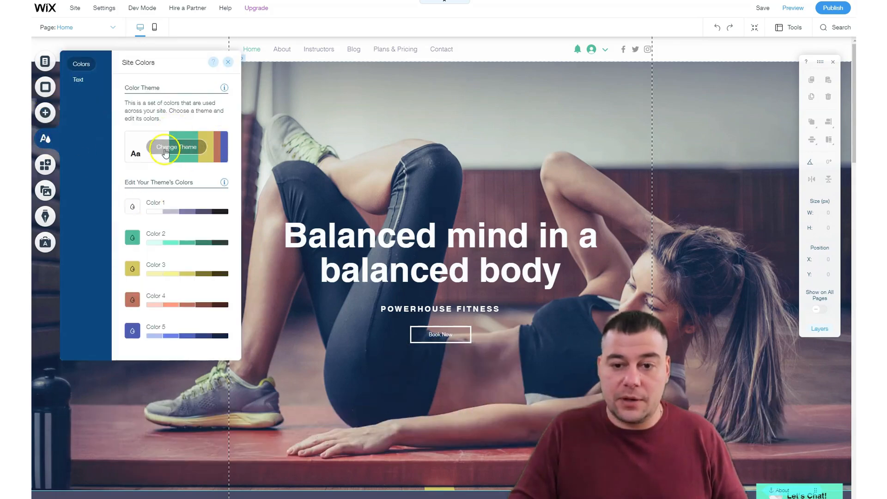
{"action": "left_click", "coordinate": [166, 149]}
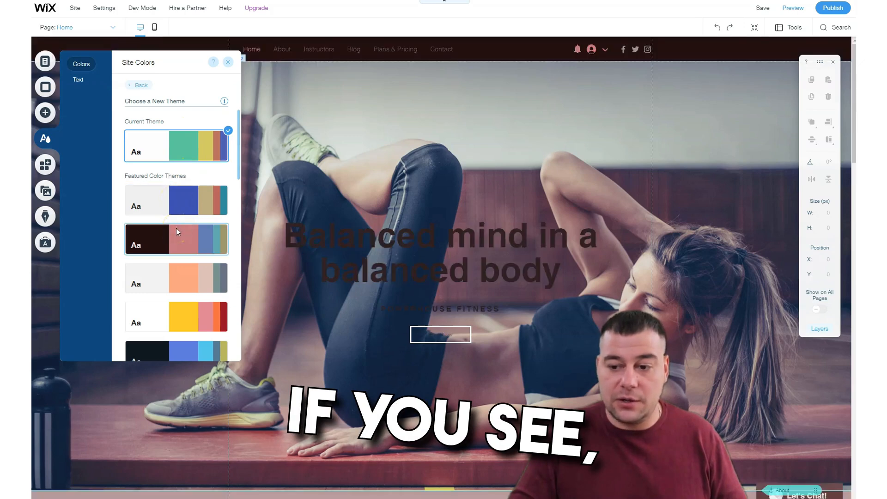
{"action": "left_click", "coordinate": [170, 316]}
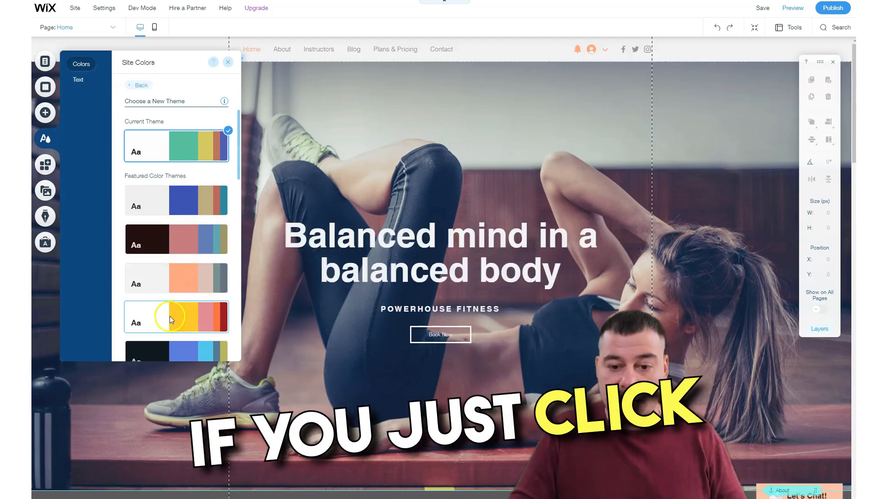
{"action": "scroll", "coordinate": [171, 306], "scroll_direction": "down", "scroll_amount": 2}
{"action": "left_click", "coordinate": [157, 273]}
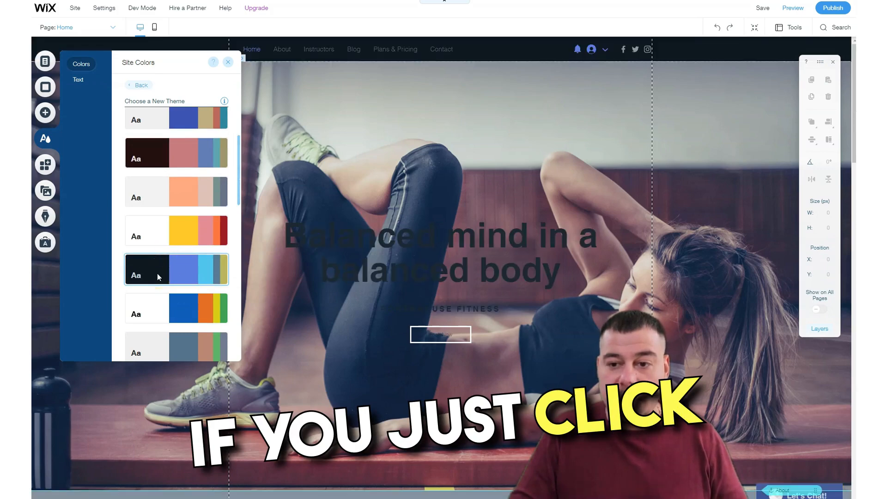
{"action": "left_click", "coordinate": [158, 304]}
{"action": "left_click", "coordinate": [168, 339]}
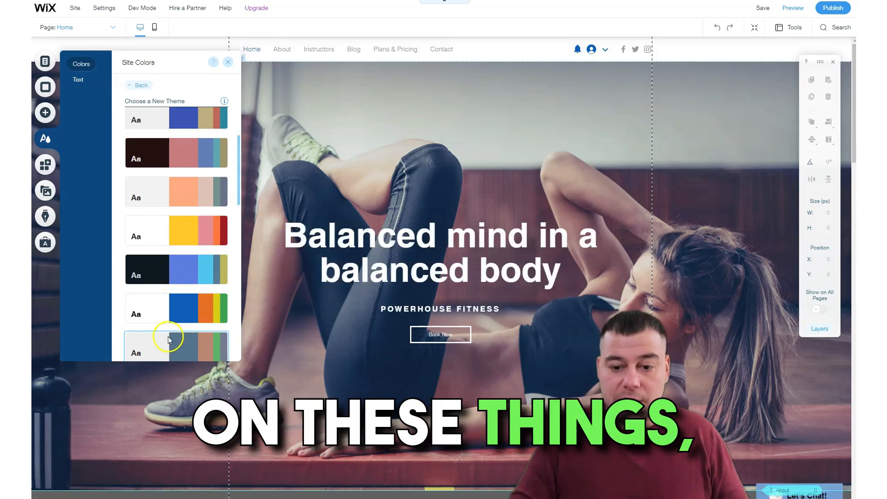
{"action": "scroll", "coordinate": [174, 305], "scroll_direction": "down", "scroll_amount": 4}
{"action": "left_click", "coordinate": [161, 217]}
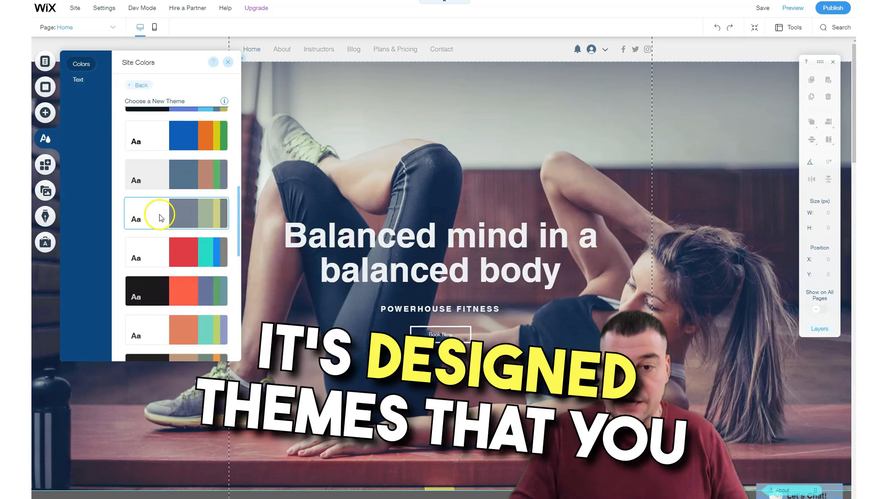
{"action": "left_click", "coordinate": [158, 252]}
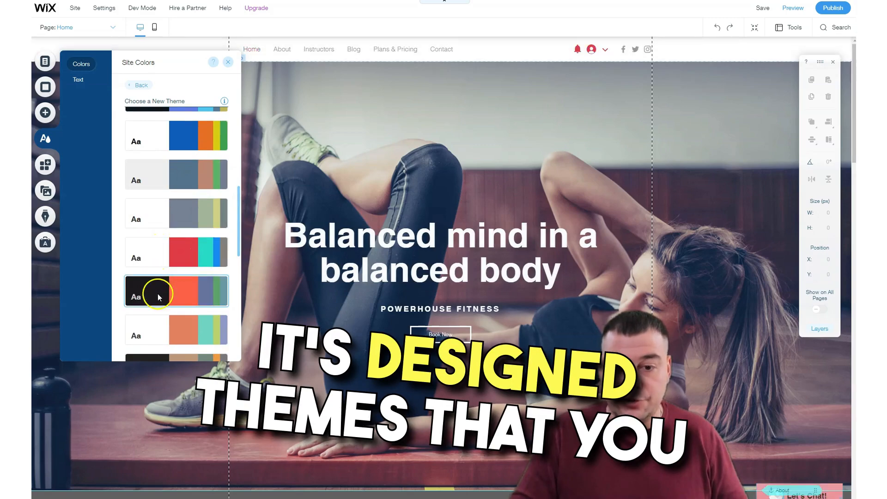
{"action": "left_click", "coordinate": [159, 296]}
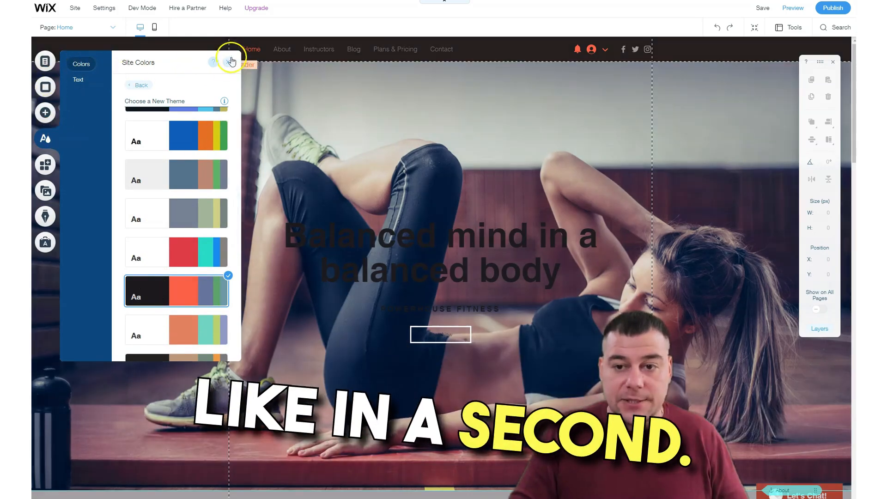
{"action": "left_click", "coordinate": [226, 62]}
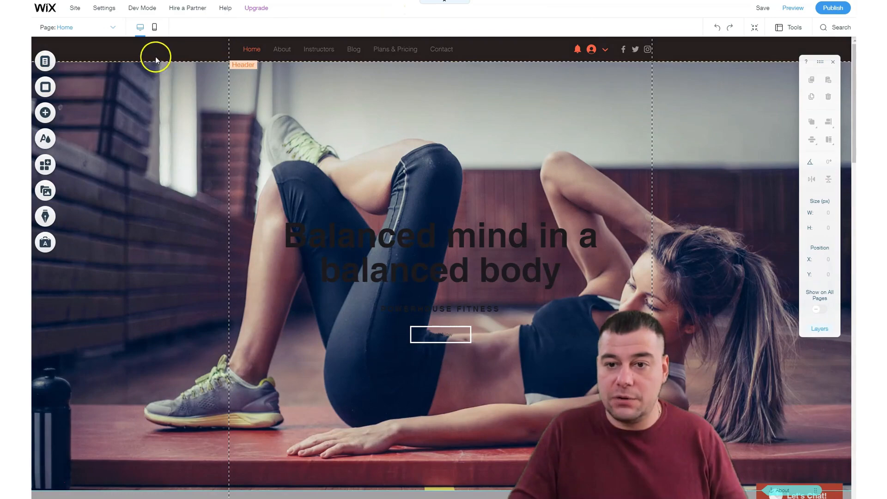
Check how the new color theme looks in the About and Instructors sections of the Home page.
{"action": "scroll", "coordinate": [352, 151], "scroll_direction": "down", "scroll_amount": 8}
{"action": "scroll", "coordinate": [345, 192], "scroll_direction": "down", "scroll_amount": 5}
{"action": "scroll", "coordinate": [348, 194], "scroll_direction": "up", "scroll_amount": 5}
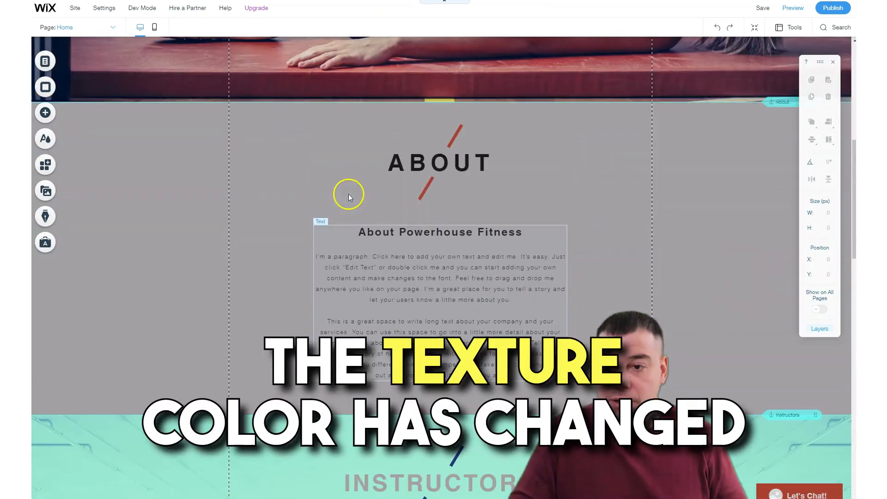
{"action": "scroll", "coordinate": [457, 178], "scroll_direction": "down", "scroll_amount": 10}
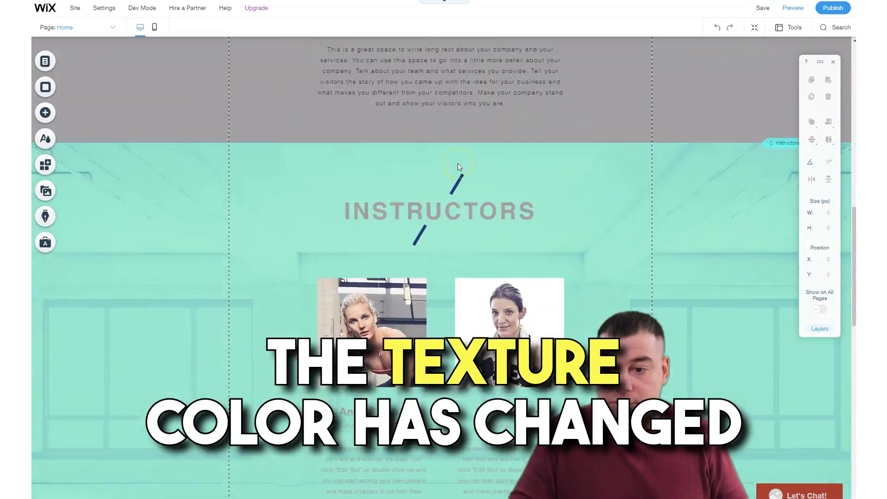
Check how the color theme looks in the Contact section and footer, and return to the hero strip of the Home page.
{"action": "scroll", "coordinate": [459, 178], "scroll_direction": "down", "scroll_amount": 4}
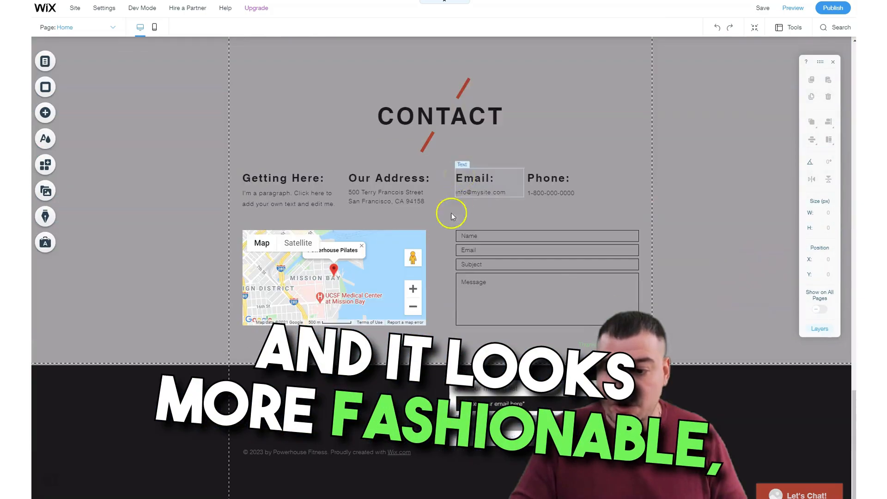
{"action": "scroll", "coordinate": [386, 265], "scroll_direction": "up", "scroll_amount": 12}
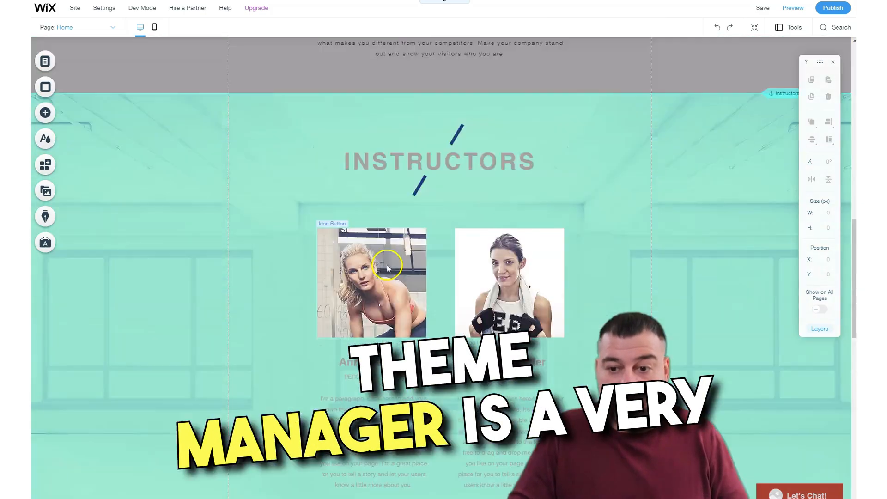
{"action": "scroll", "coordinate": [388, 266], "scroll_direction": "up", "scroll_amount": 8}
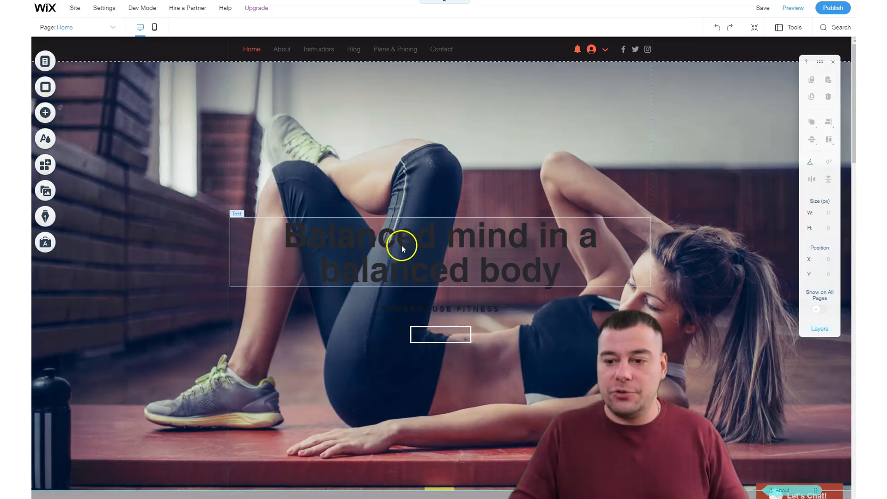
Browse the categories of elements that can be added to the page, from strips, images and galleries to member elements.
{"action": "left_click", "coordinate": [400, 246]}
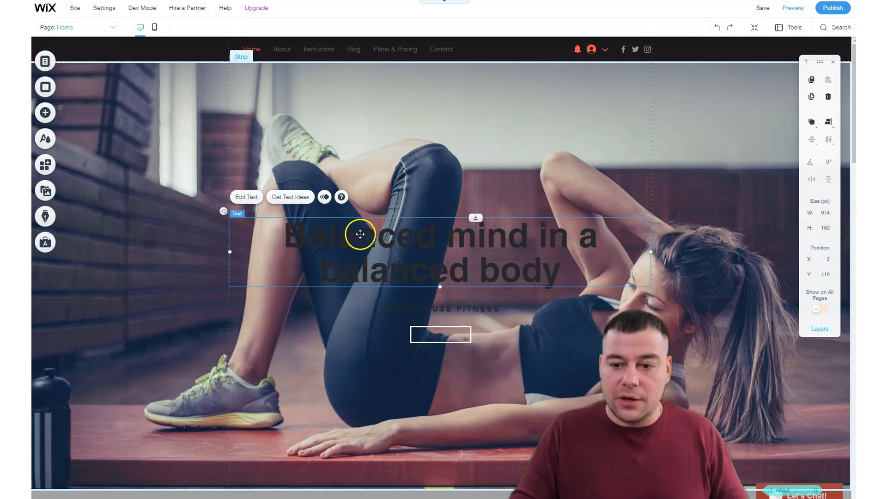
{"action": "left_click", "coordinate": [45, 114]}
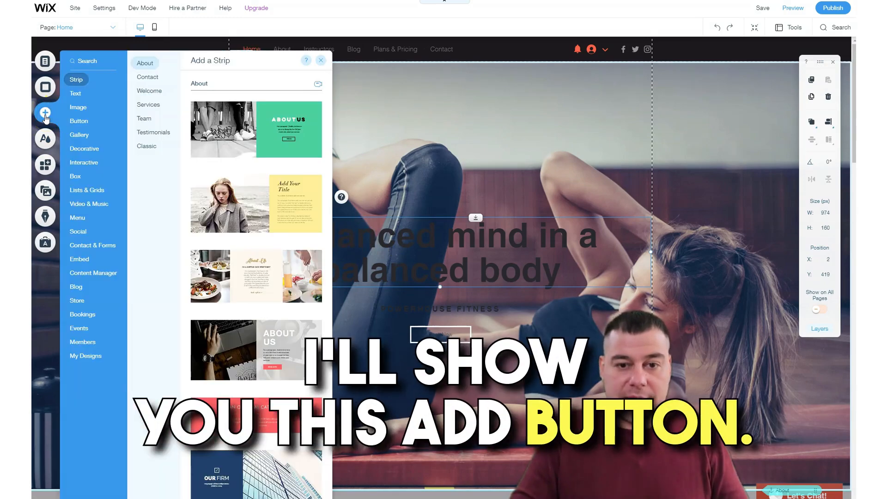
{"action": "left_click", "coordinate": [77, 87]}
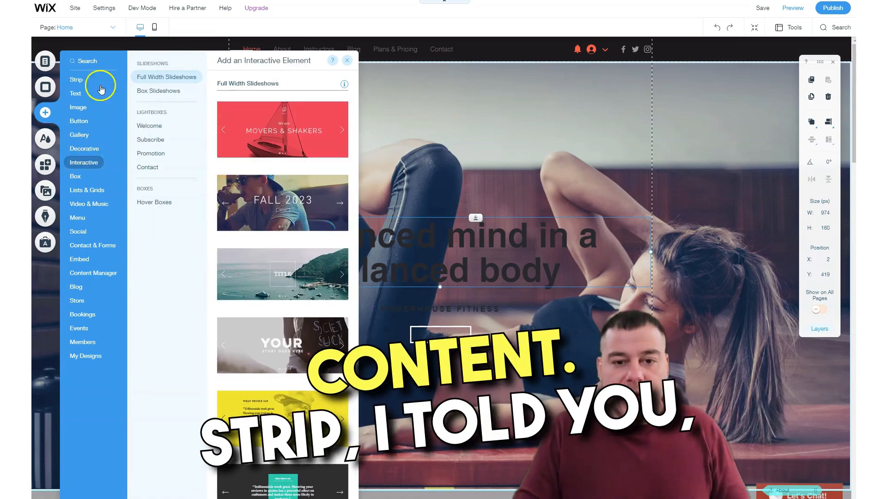
{"action": "mouse_move", "coordinate": [76, 83]}
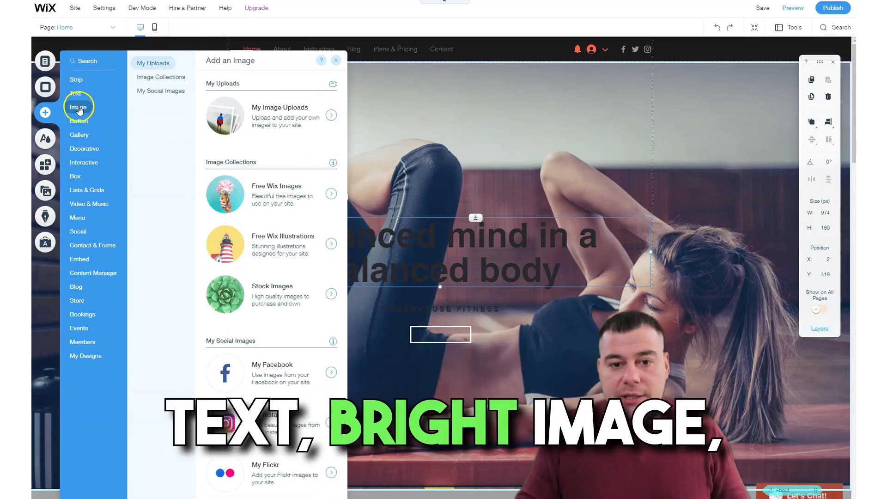
{"action": "mouse_move", "coordinate": [77, 123]}
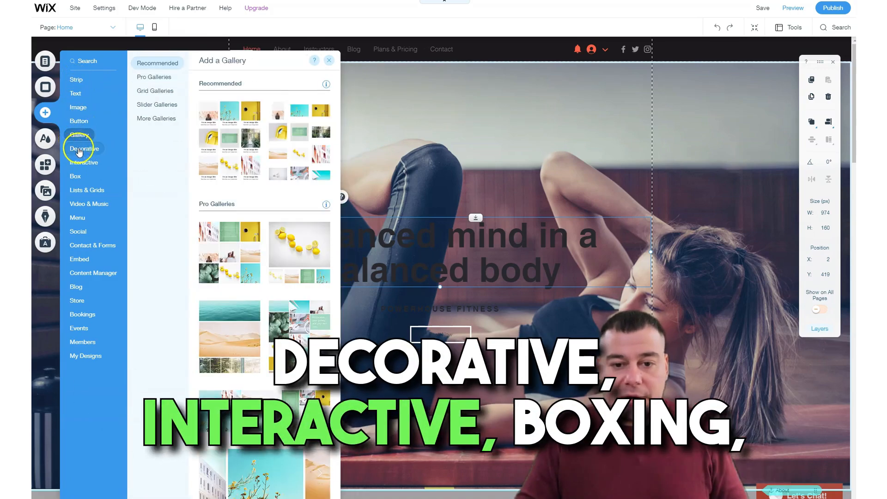
{"action": "mouse_move", "coordinate": [78, 161]}
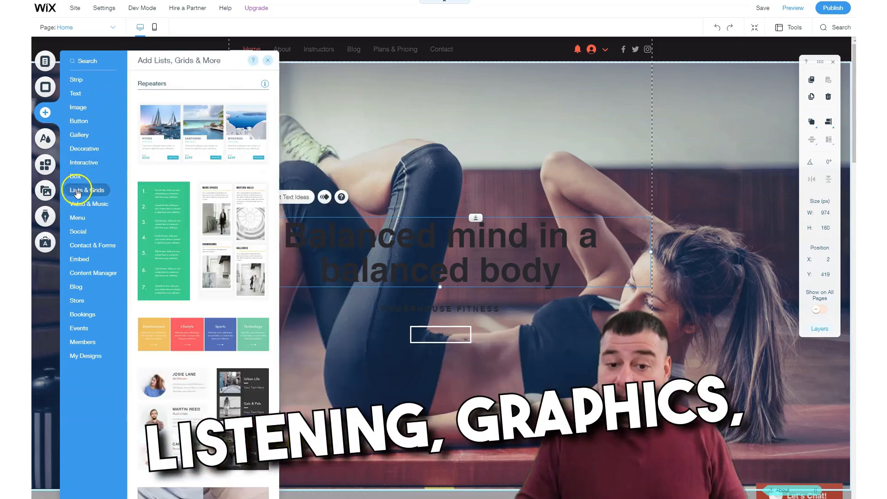
{"action": "mouse_move", "coordinate": [79, 207]}
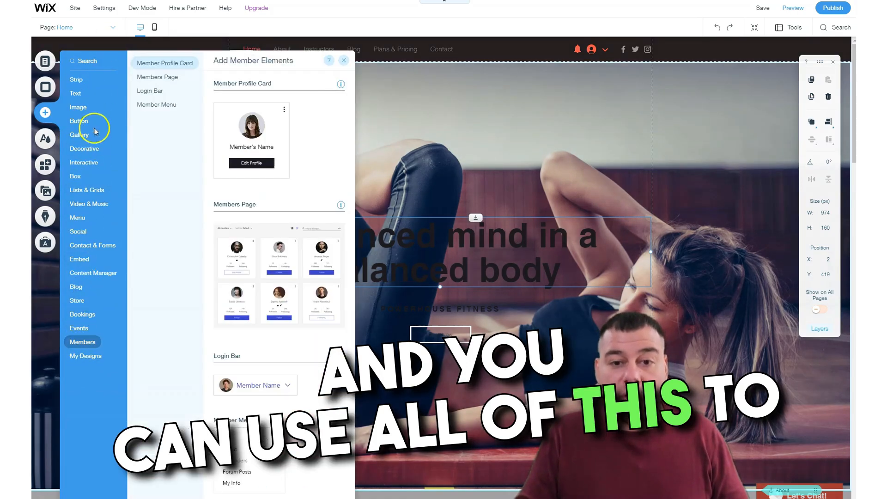
{"action": "mouse_move", "coordinate": [86, 302]}
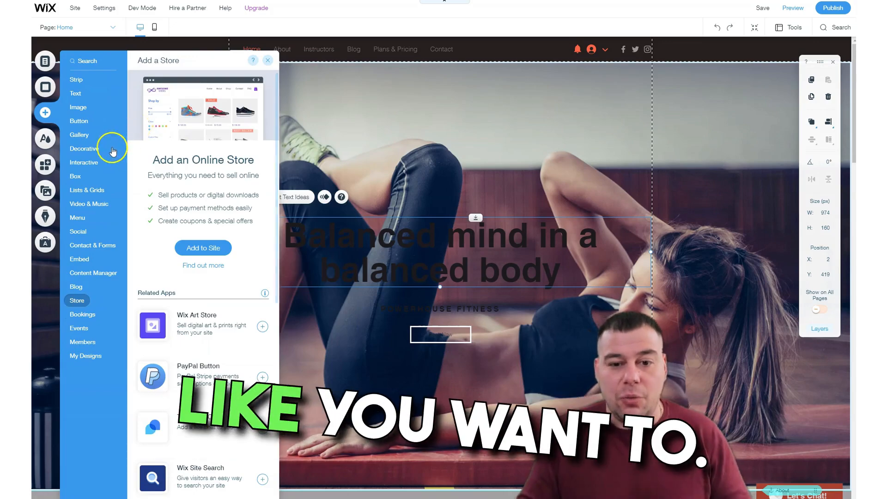
Add the cream zigzag-patterned SALE button from the text and icon buttons to the Home page.
{"action": "left_click", "coordinate": [76, 122]}
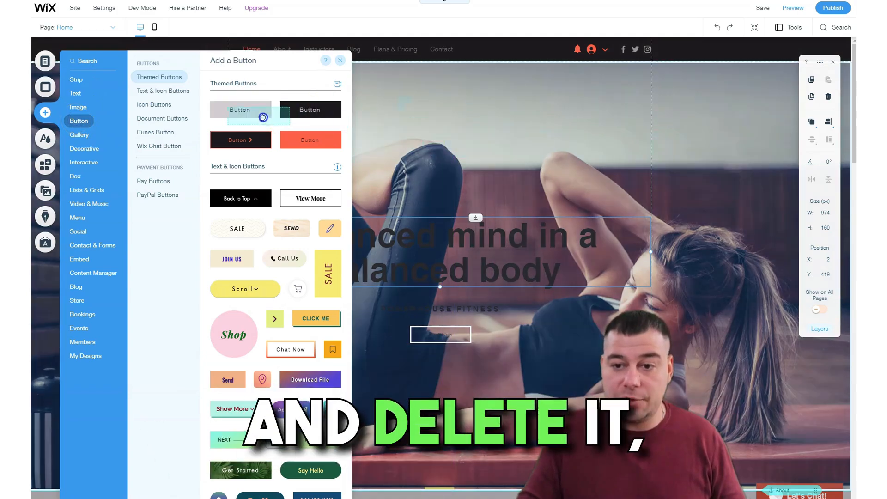
{"action": "mouse_move", "coordinate": [263, 115]}
{"action": "left_mouse_down"}
{"action": "mouse_move", "coordinate": [375, 122]}
{"action": "mouse_move", "coordinate": [258, 112]}
{"action": "left_mouse_up"}
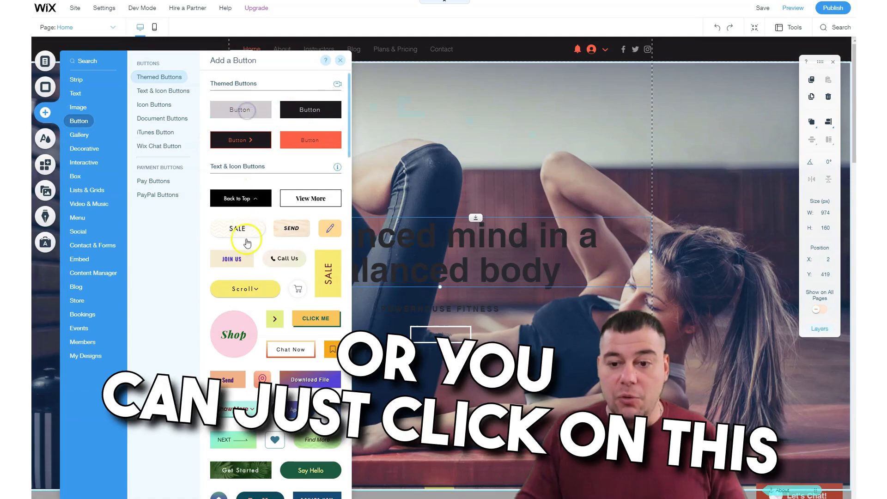
{"action": "left_click", "coordinate": [235, 229]}
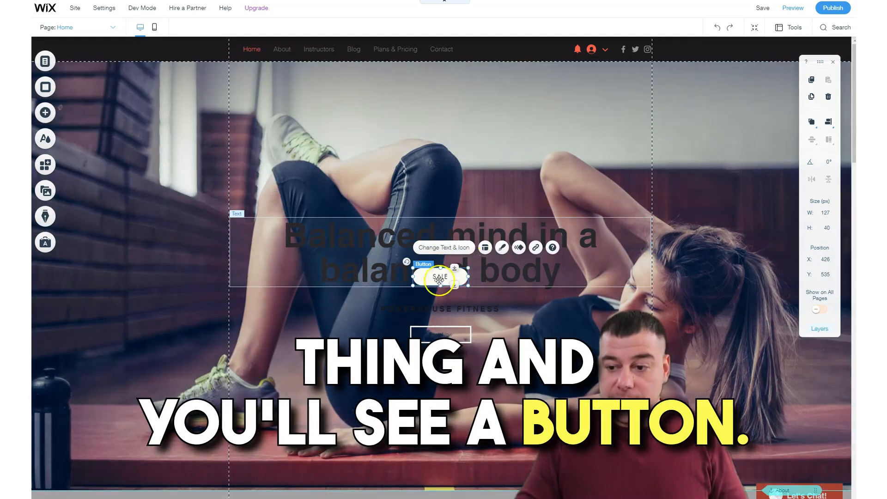
Move the SALE button above the hero title and resize it to about 195 × 65 px.
{"action": "left_click_drag", "start_coordinate": [438, 279], "coordinate": [342, 243]}
{"action": "left_click", "coordinate": [432, 217]}
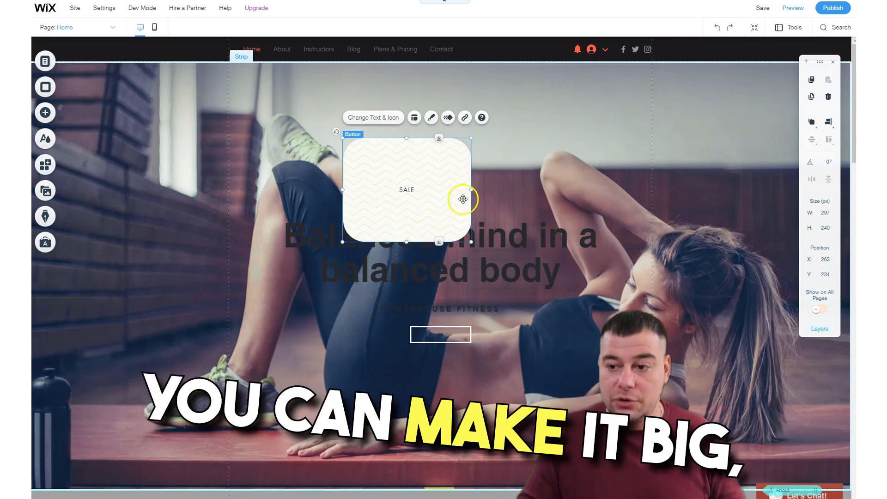
{"action": "left_click_drag", "start_coordinate": [471, 191], "coordinate": [548, 192]}
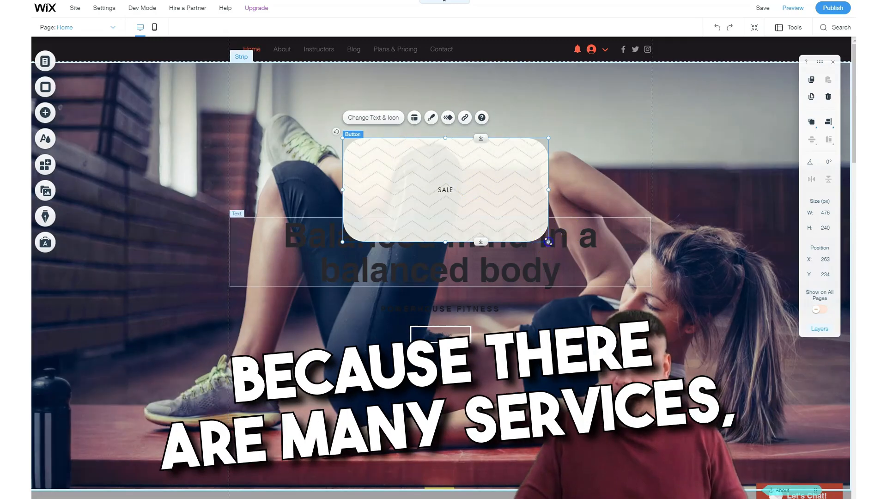
{"action": "left_click_drag", "start_coordinate": [539, 233], "coordinate": [427, 165]}
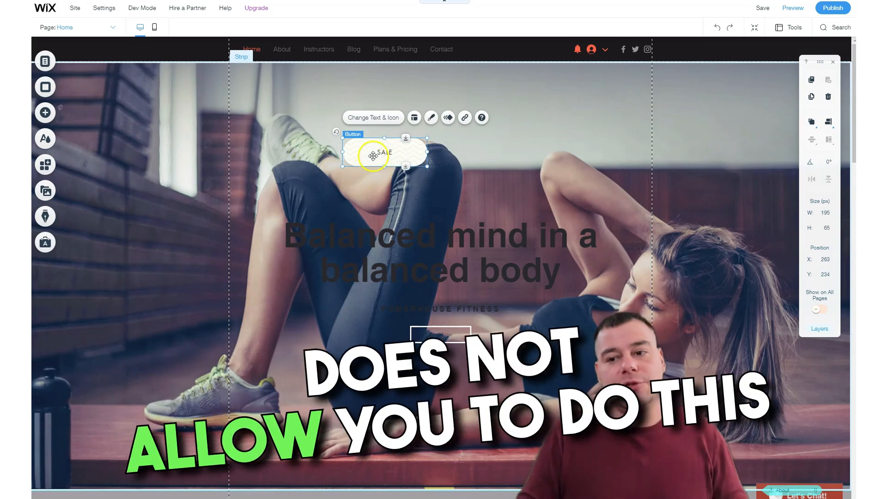
Reposition the SALE button centered below the white-outlined button in the hero strip, at about X 392, Y 795.
{"action": "left_click_drag", "start_coordinate": [379, 147], "coordinate": [426, 191]}
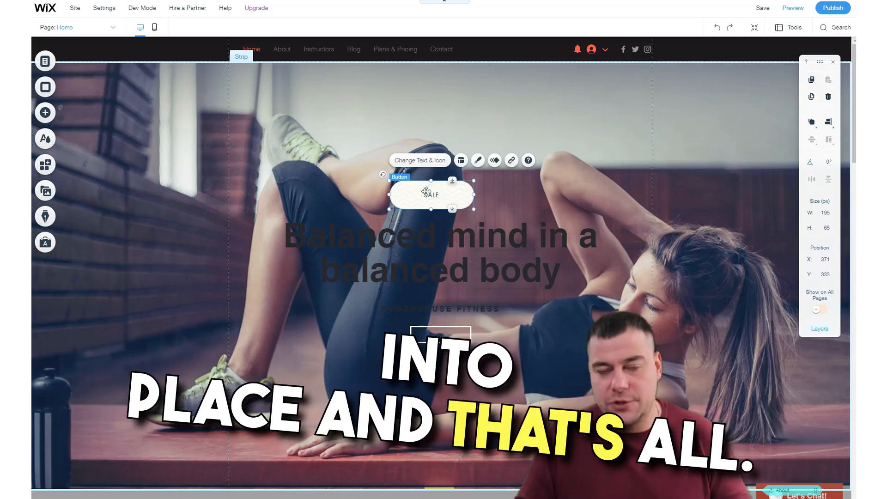
{"action": "left_click_drag", "start_coordinate": [426, 184], "coordinate": [533, 131]}
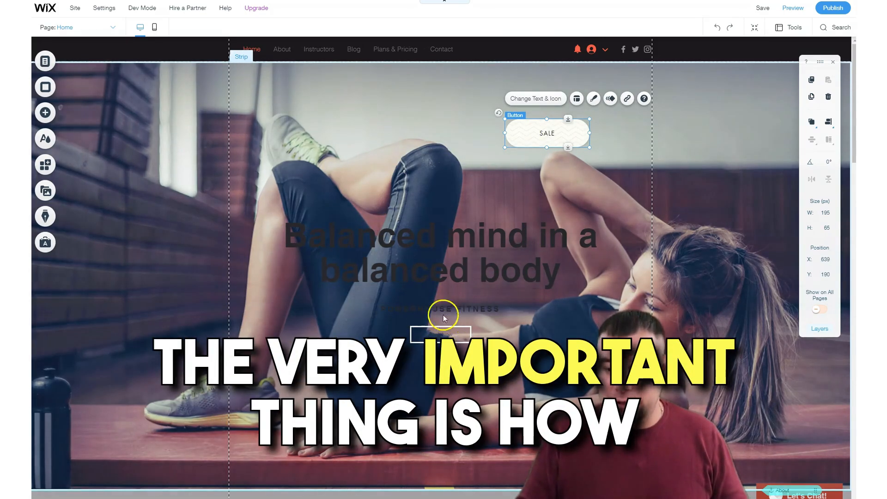
{"action": "left_click_drag", "start_coordinate": [549, 140], "coordinate": [420, 395]}
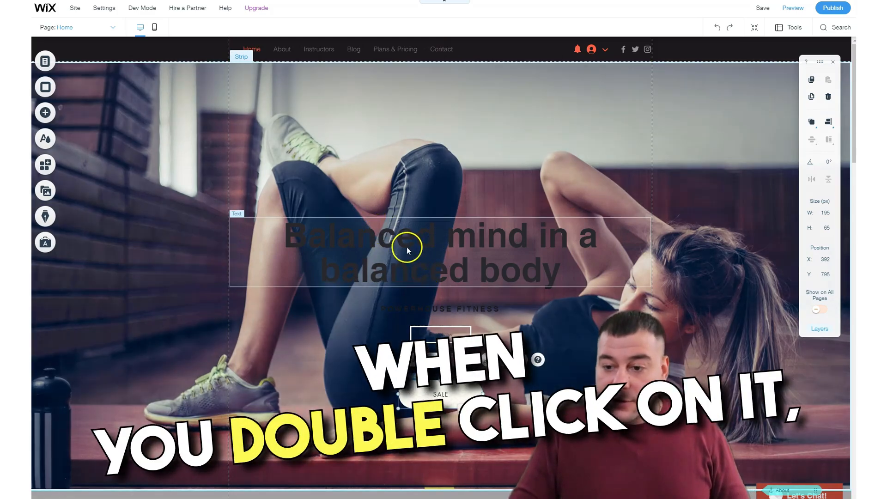
Format the "Balanced mind in a balanced body" title with the Heading 2 theme, a font size of 37 px and bold.
{"action": "double_click", "coordinate": [357, 237]}
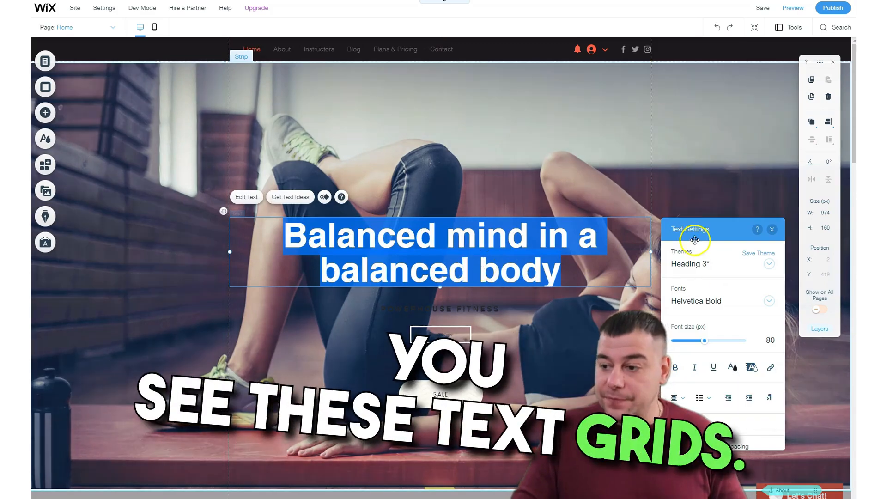
{"action": "left_click_drag", "start_coordinate": [667, 225], "coordinate": [433, 145]}
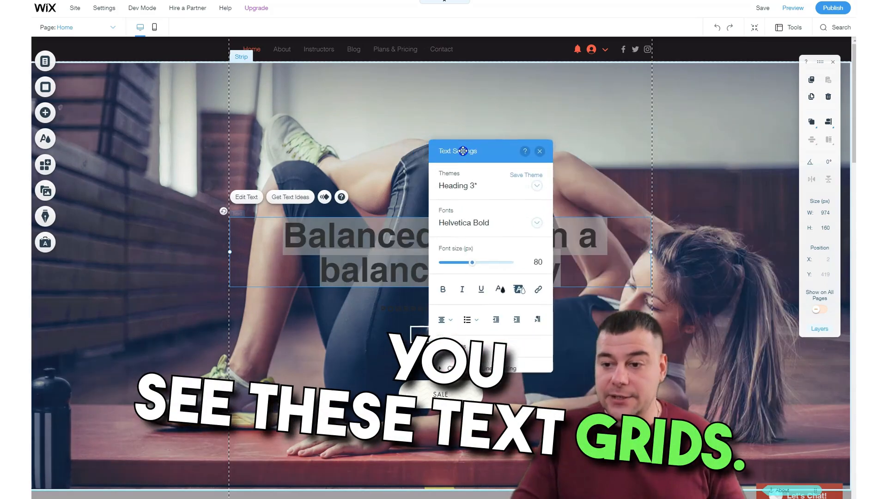
{"action": "left_click", "coordinate": [535, 187]}
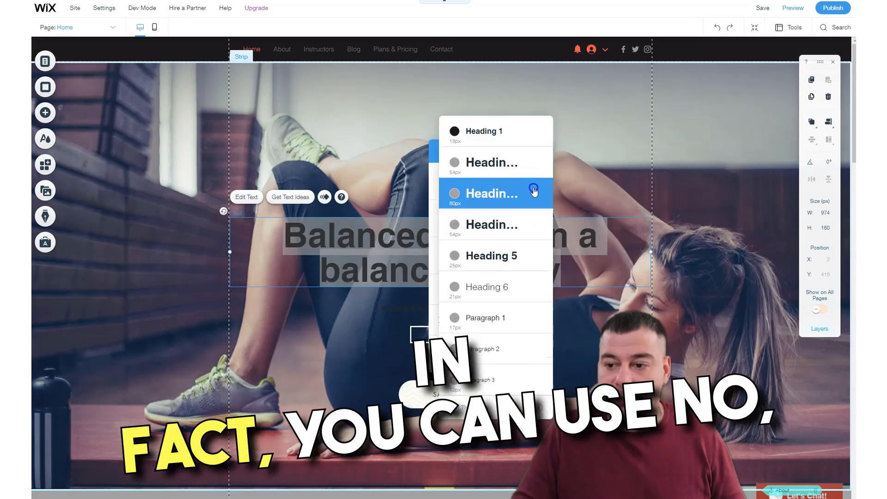
{"action": "left_click", "coordinate": [478, 132]}
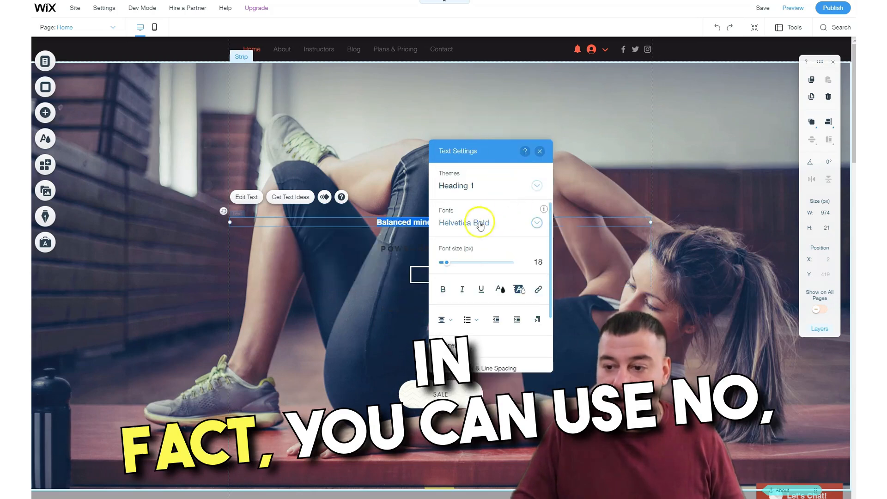
{"action": "left_click", "coordinate": [536, 185]}
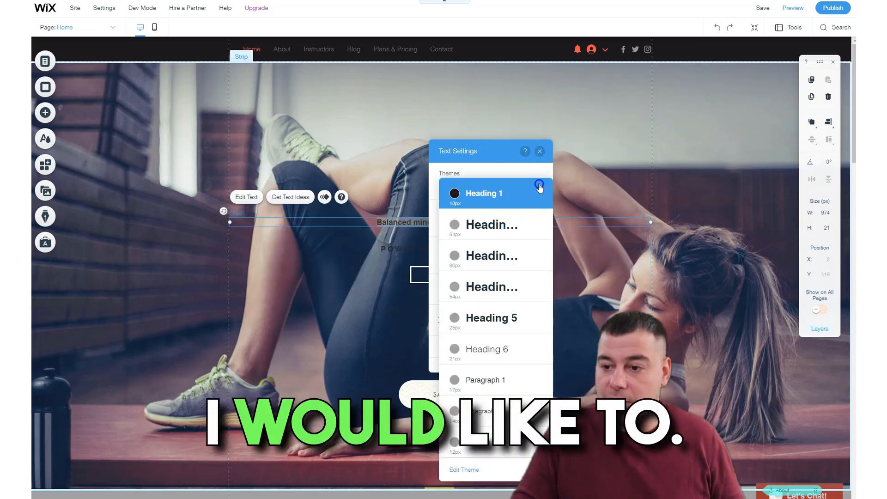
{"action": "left_click", "coordinate": [491, 230]}
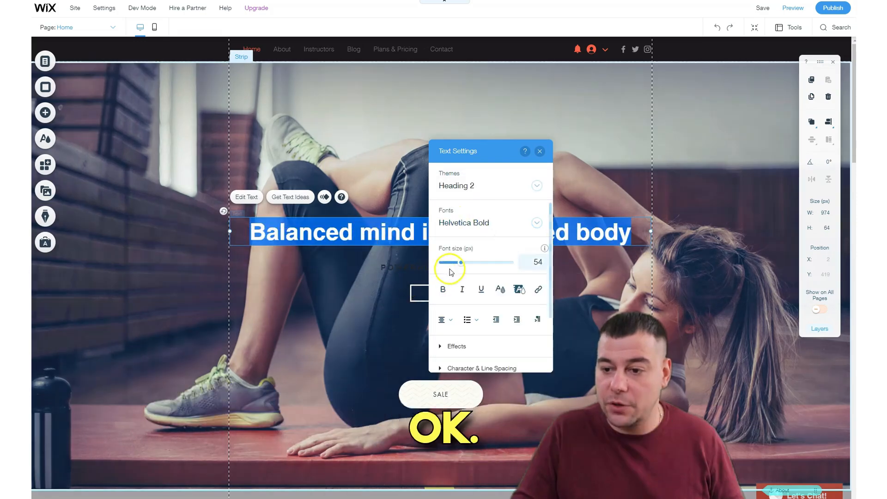
{"action": "mouse_move", "coordinate": [461, 261]}
{"action": "left_mouse_down"}
{"action": "mouse_move", "coordinate": [485, 262]}
{"action": "mouse_move", "coordinate": [454, 262]}
{"action": "left_mouse_up"}
{"action": "left_click", "coordinate": [441, 291]}
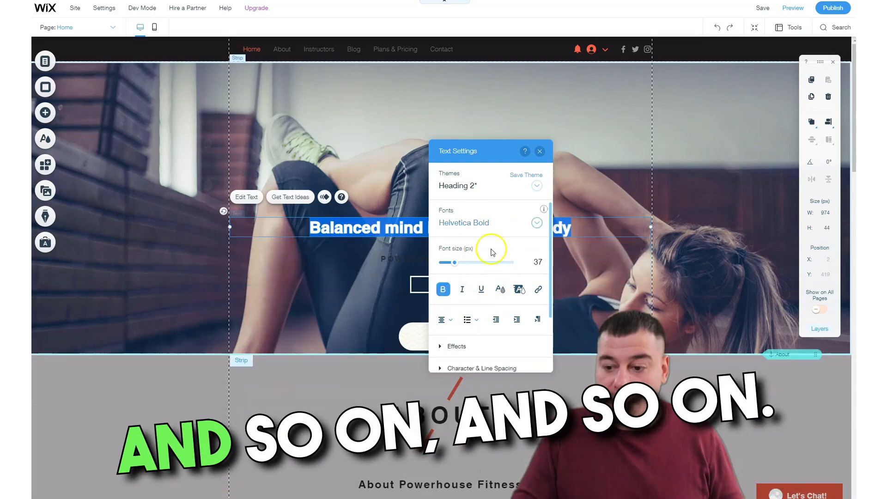
Try preset text effects such as A and D on the hero title, set it back to no effect and close its settings.
{"action": "scroll", "coordinate": [489, 310], "scroll_direction": "down", "scroll_amount": 2}
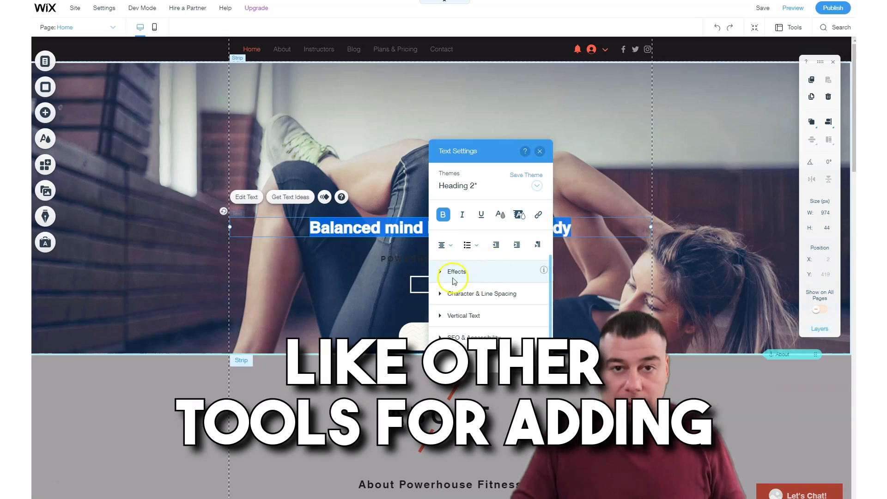
{"action": "left_click", "coordinate": [449, 273]}
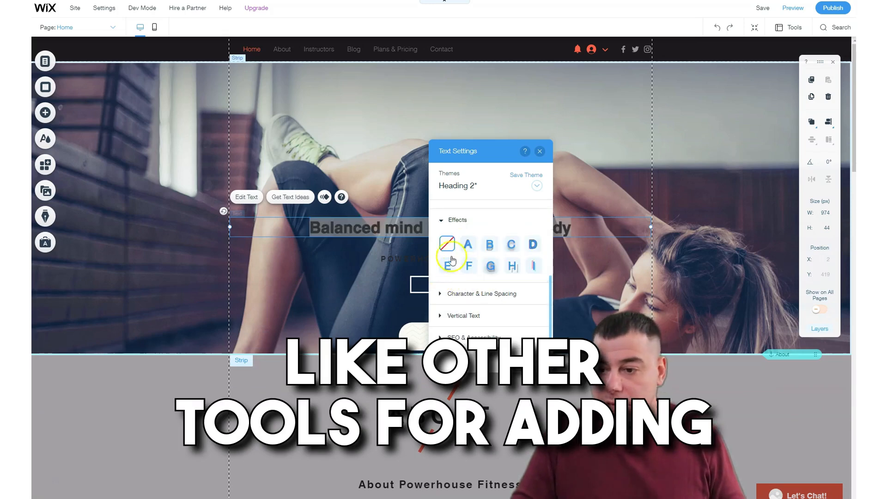
{"action": "left_click", "coordinate": [467, 244]}
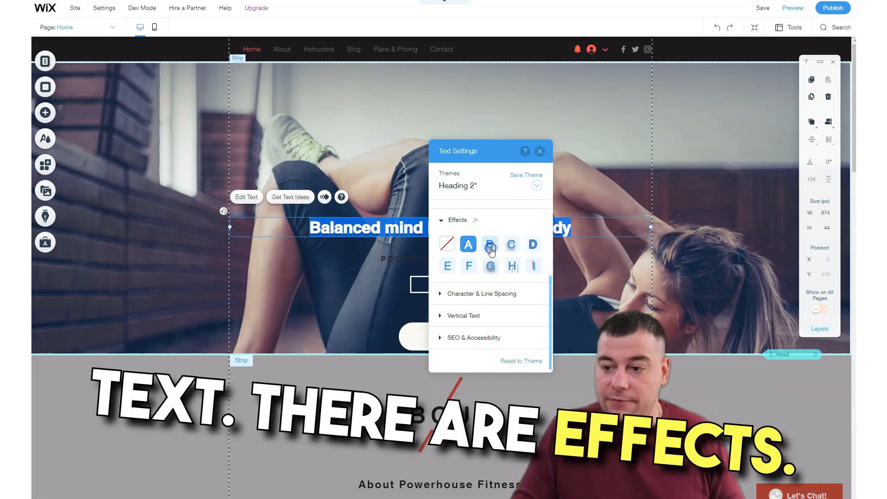
{"action": "left_click", "coordinate": [511, 245]}
{"action": "left_click", "coordinate": [533, 244]}
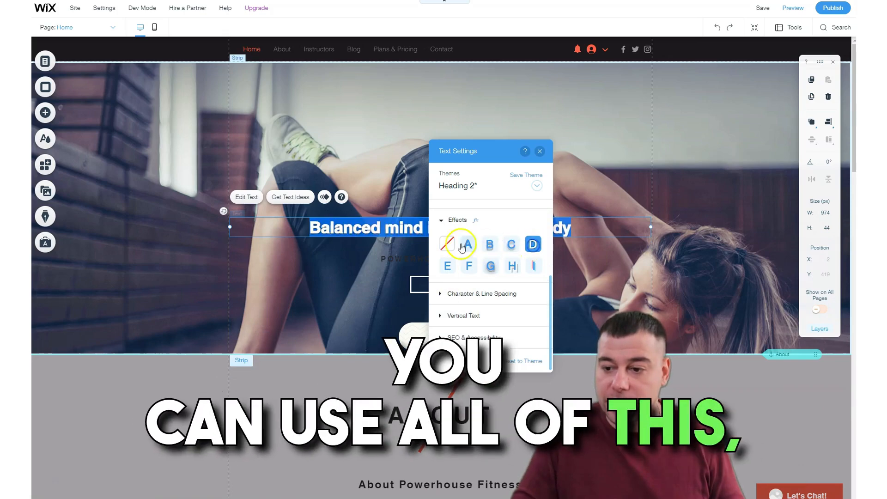
{"action": "left_click", "coordinate": [452, 251]}
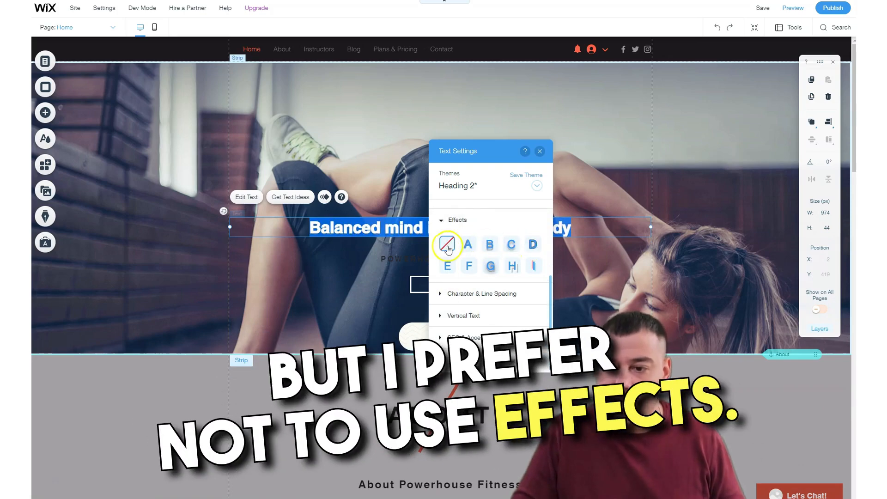
{"action": "left_click", "coordinate": [540, 153]}
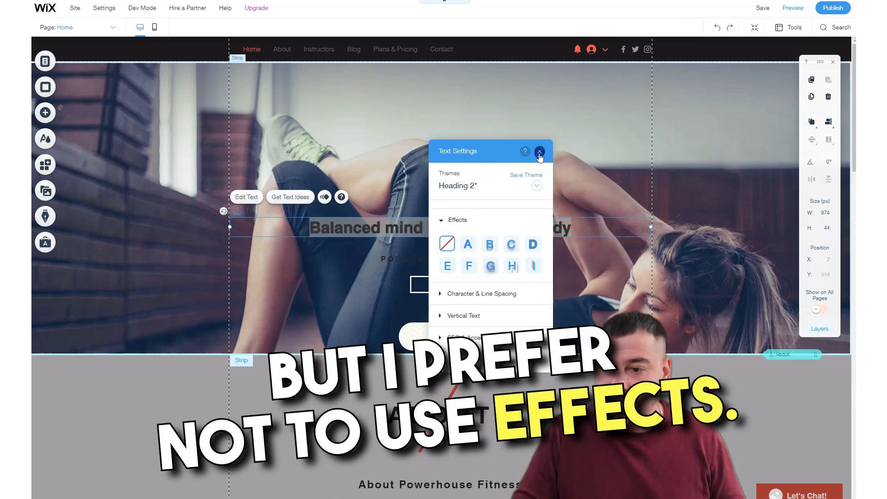
Move the hero title up near the top of the strip, to about X 34, Y 131.
{"action": "left_click", "coordinate": [414, 230]}
{"action": "left_click_drag", "start_coordinate": [428, 166], "coordinate": [424, 106]}
Recolor the hero title dark navy from the site colors after trying red and a brighter blue, and close the text settings.
{"action": "double_click", "coordinate": [480, 105]}
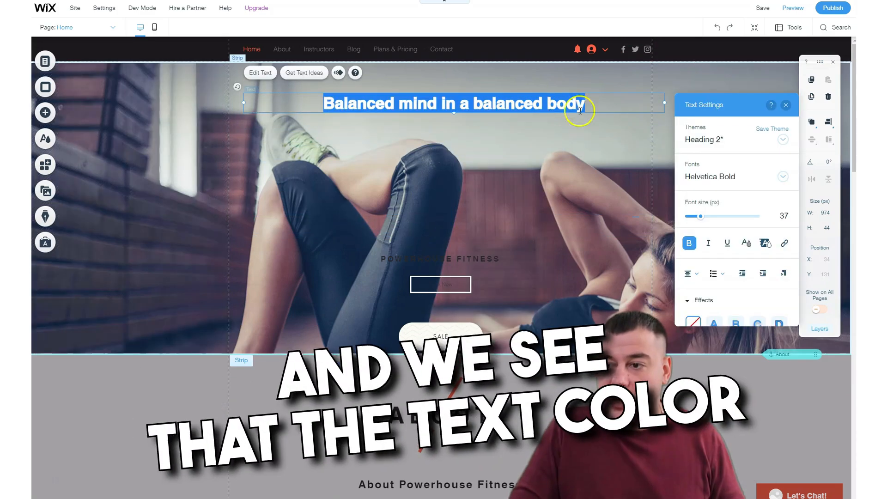
{"action": "left_click_drag", "start_coordinate": [727, 105], "coordinate": [586, 118]}
{"action": "left_click", "coordinate": [618, 258]}
{"action": "left_click", "coordinate": [580, 272]}
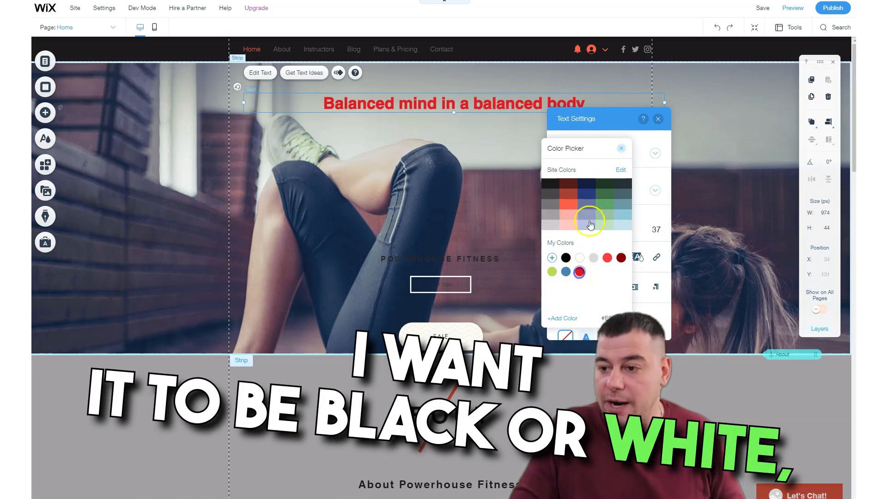
{"action": "left_click", "coordinate": [585, 207]}
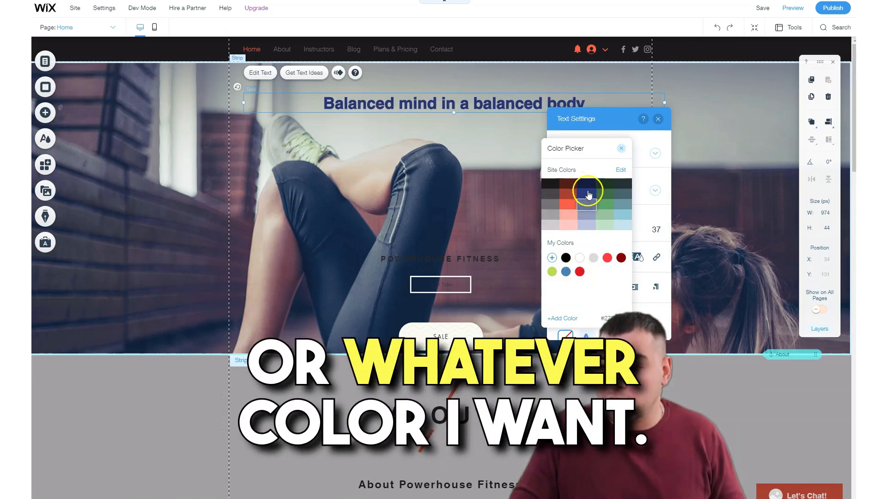
{"action": "left_click", "coordinate": [590, 186]}
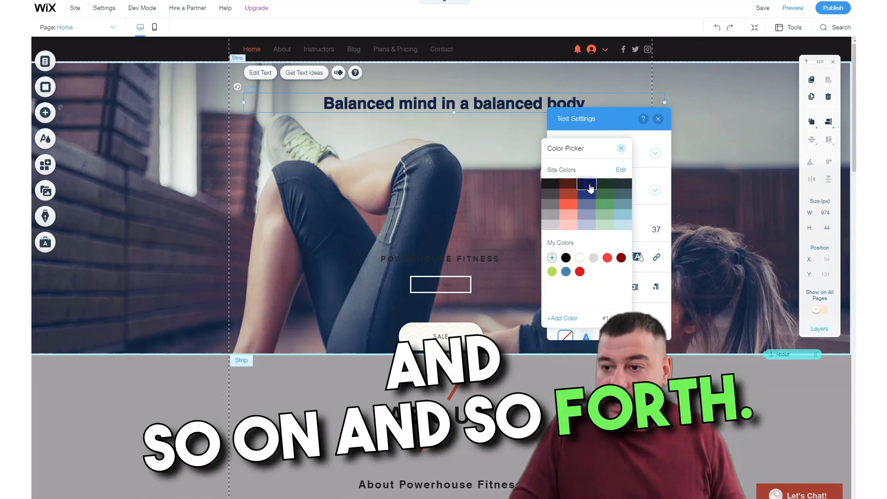
{"action": "left_click", "coordinate": [511, 227]}
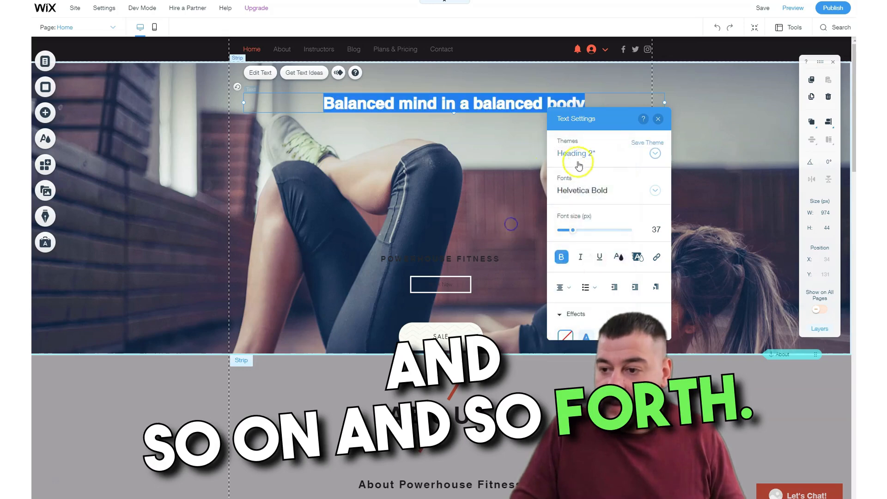
{"action": "scroll", "coordinate": [606, 258], "scroll_direction": "down", "scroll_amount": 3}
{"action": "scroll", "coordinate": [606, 258], "scroll_direction": "up", "scroll_amount": 3}
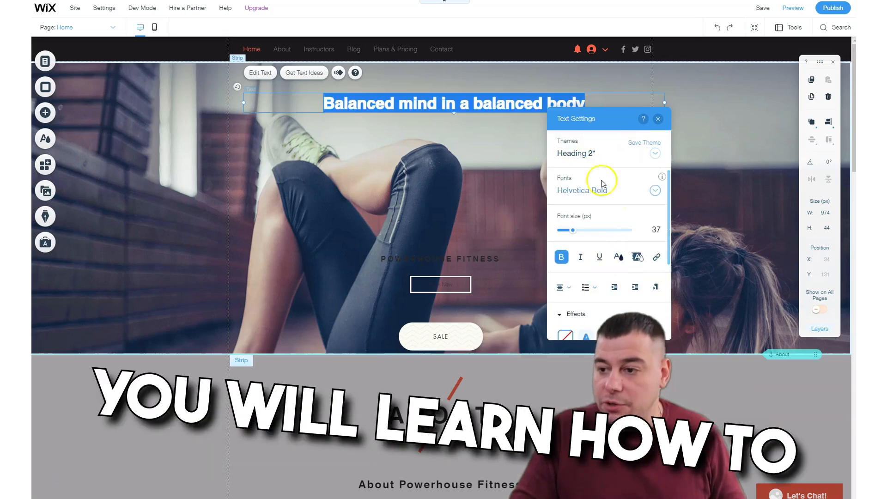
{"action": "left_click", "coordinate": [658, 119]}
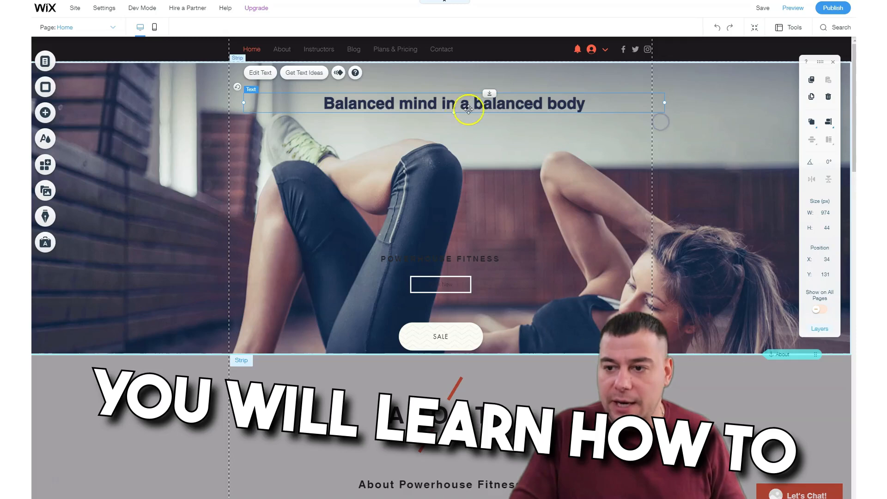
Try the Lobster font on the hero title and settle on Amatic SC.
{"action": "double_click", "coordinate": [443, 103]}
{"action": "left_click", "coordinate": [725, 181]}
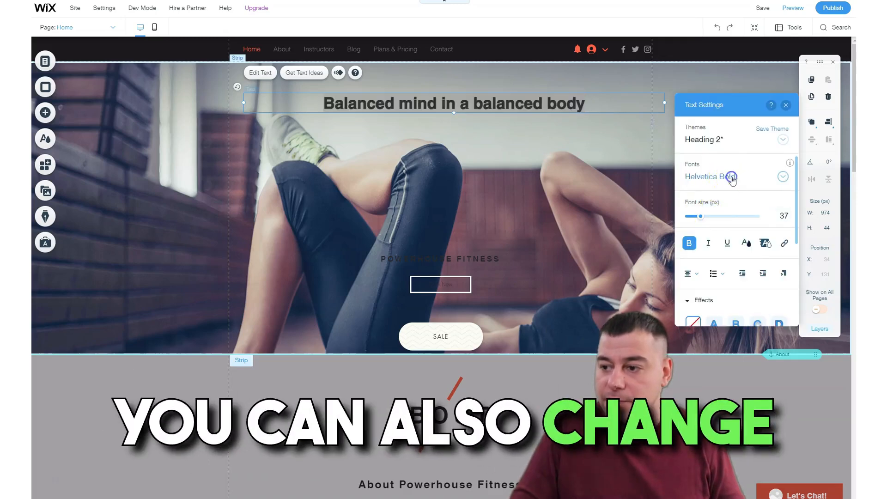
{"action": "left_click", "coordinate": [702, 254]}
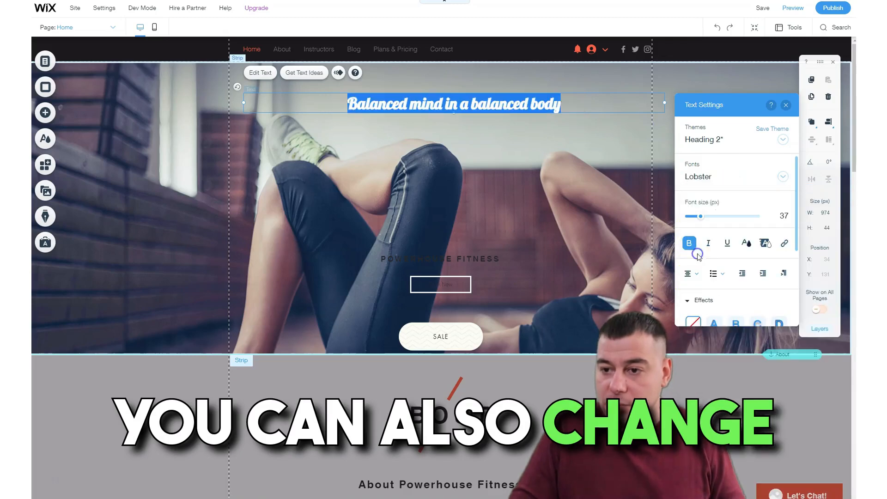
{"action": "left_click", "coordinate": [781, 178]}
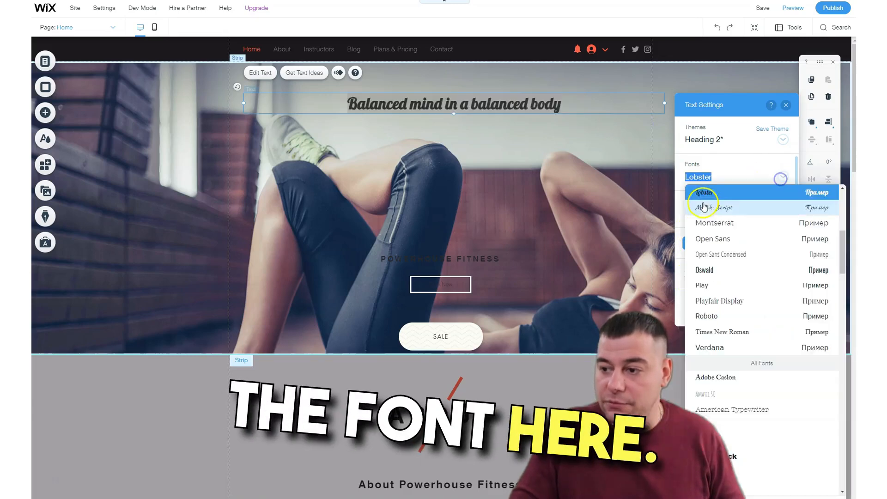
{"action": "left_click", "coordinate": [722, 395]}
{"action": "left_click", "coordinate": [535, 245]}
Move the "POWERHOUSE FITNESS" text up directly beneath the hero title, to about X 18, Y 203.
{"action": "left_click", "coordinate": [465, 258]}
{"action": "left_click_drag", "start_coordinate": [451, 259], "coordinate": [457, 129]}
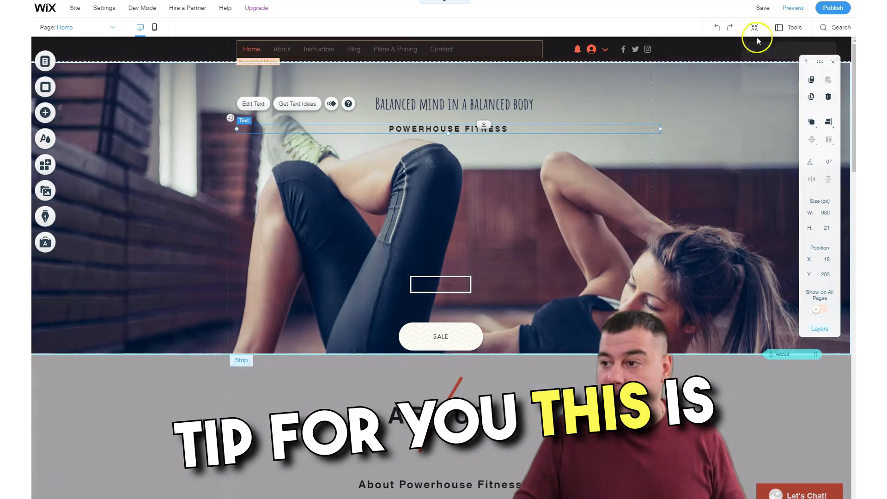
Enter Zoom Out mode and shift the Contact strip down to open an empty gap below the "Wake up and Workout." strip.
{"action": "left_click", "coordinate": [753, 28]}
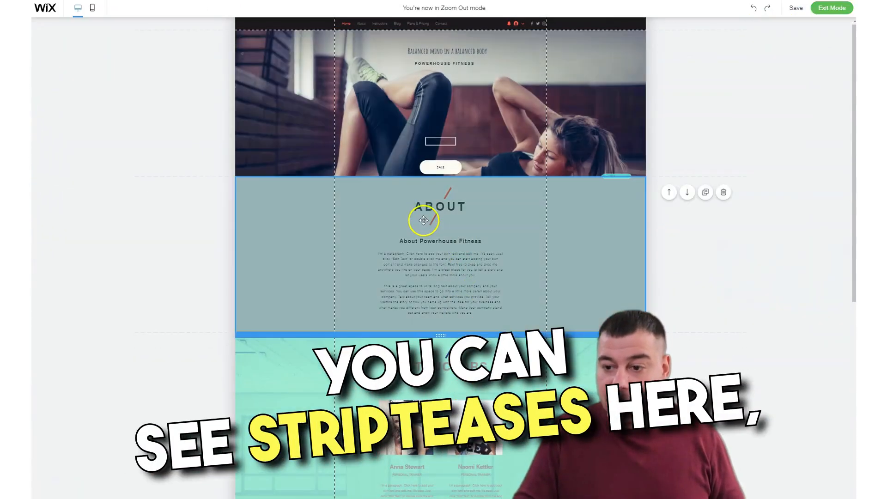
{"action": "scroll", "coordinate": [421, 219], "scroll_direction": "down", "scroll_amount": 3}
{"action": "scroll", "coordinate": [427, 287], "scroll_direction": "down", "scroll_amount": 5}
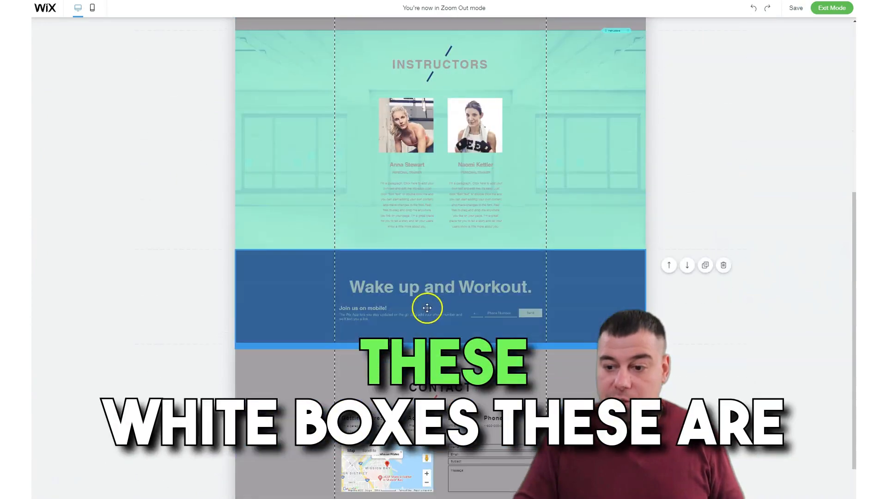
{"action": "left_click_drag", "start_coordinate": [443, 273], "coordinate": [449, 330]}
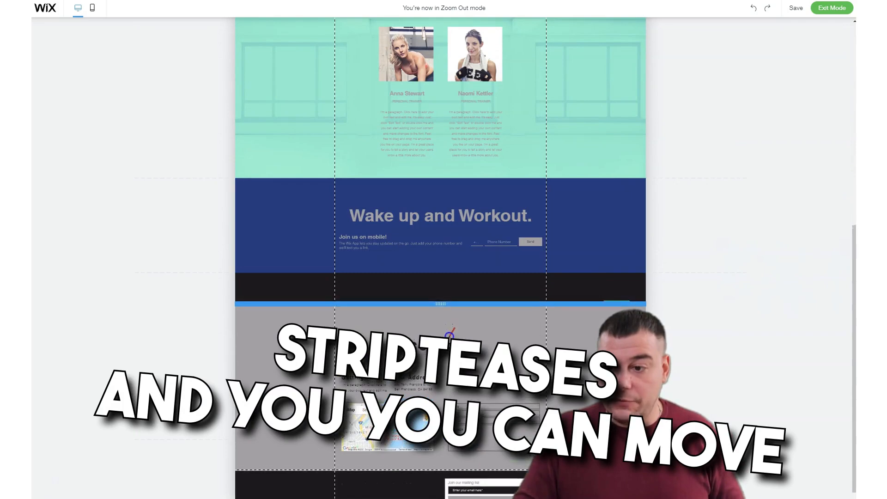
{"action": "left_click_drag", "start_coordinate": [447, 204], "coordinate": [451, 222]}
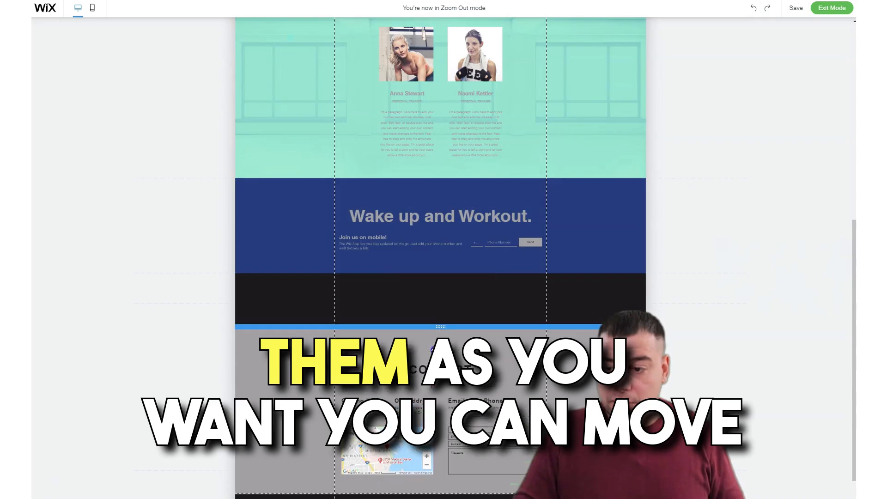
{"action": "left_click_drag", "start_coordinate": [443, 236], "coordinate": [455, 313]}
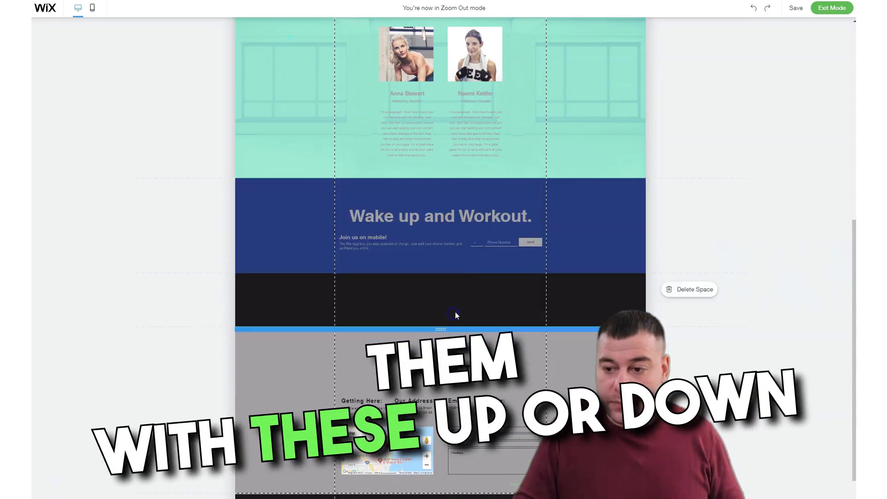
Try moving the "Wake up and Workout." strip above the Instructors strip and restore the original order.
{"action": "left_click", "coordinate": [669, 196]}
{"action": "left_click", "coordinate": [687, 70]}
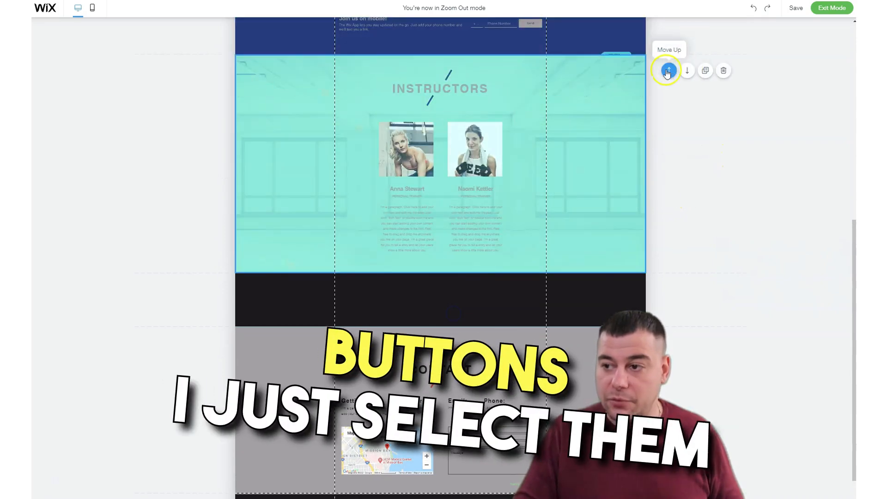
{"action": "scroll", "coordinate": [444, 192], "scroll_direction": "up", "scroll_amount": 5}
{"action": "scroll", "coordinate": [444, 192], "scroll_direction": "up", "scroll_amount": 2}
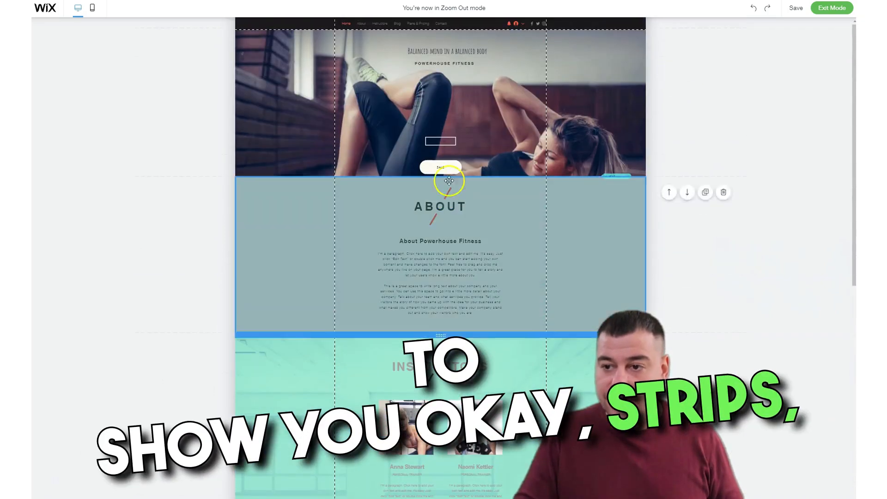
Exit Zoom Out mode, select the hero strip and open the image library for its background.
{"action": "left_click", "coordinate": [831, 8]}
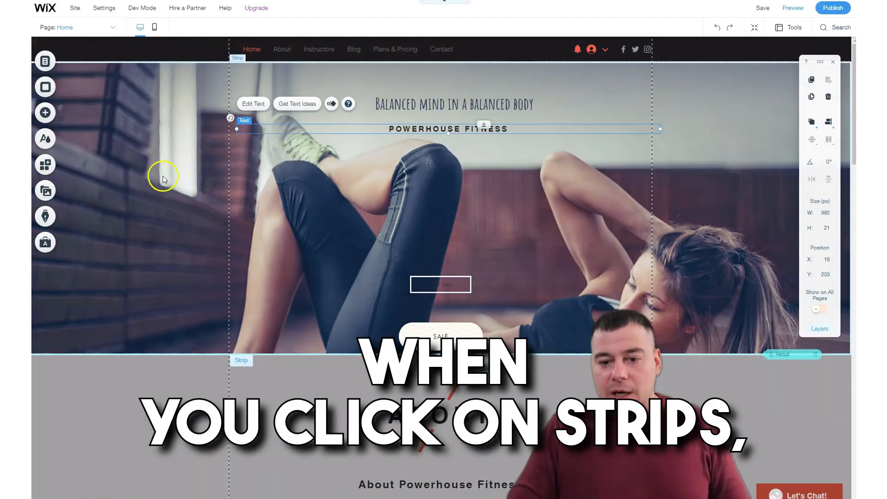
{"action": "left_click", "coordinate": [148, 129]}
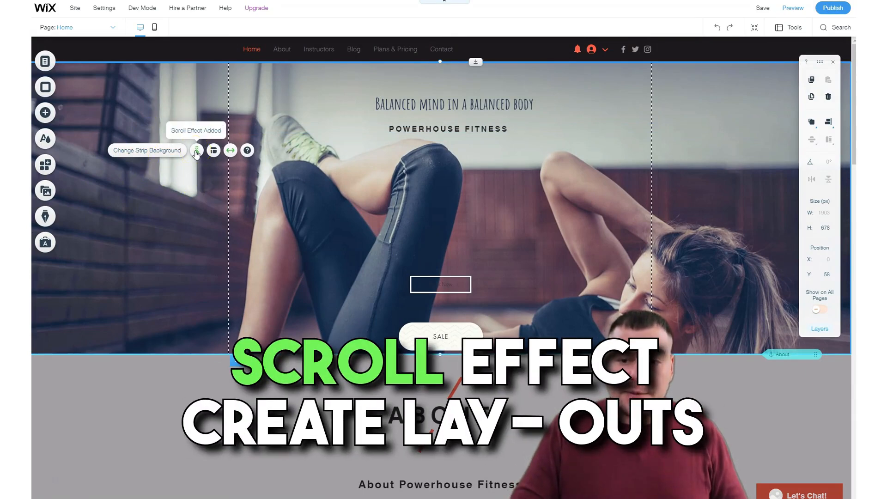
{"action": "left_click", "coordinate": [213, 151]}
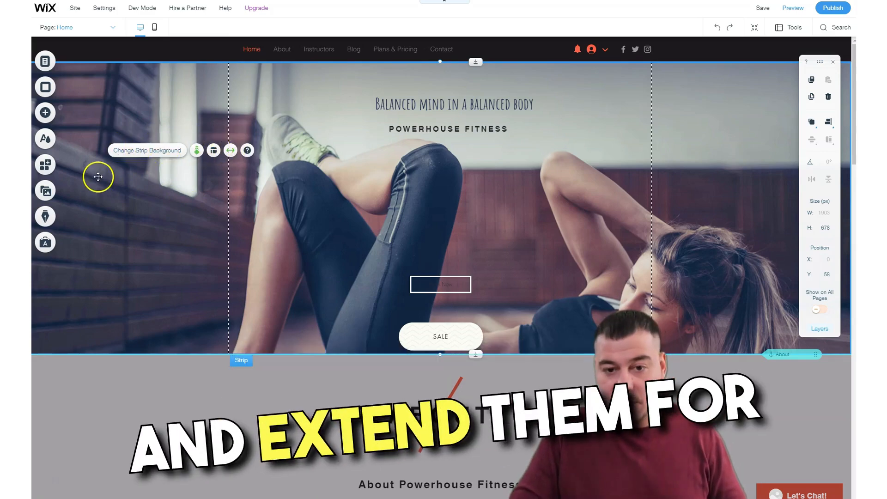
{"action": "left_click", "coordinate": [151, 151]}
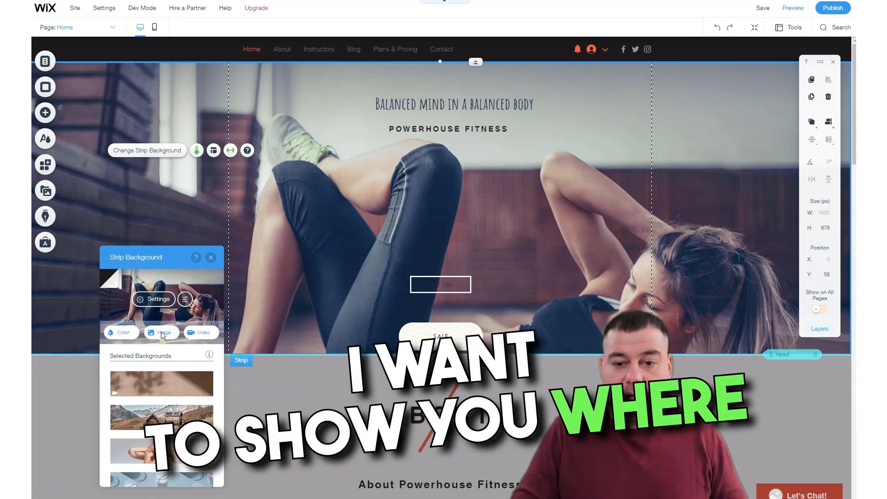
{"action": "left_click", "coordinate": [163, 333]}
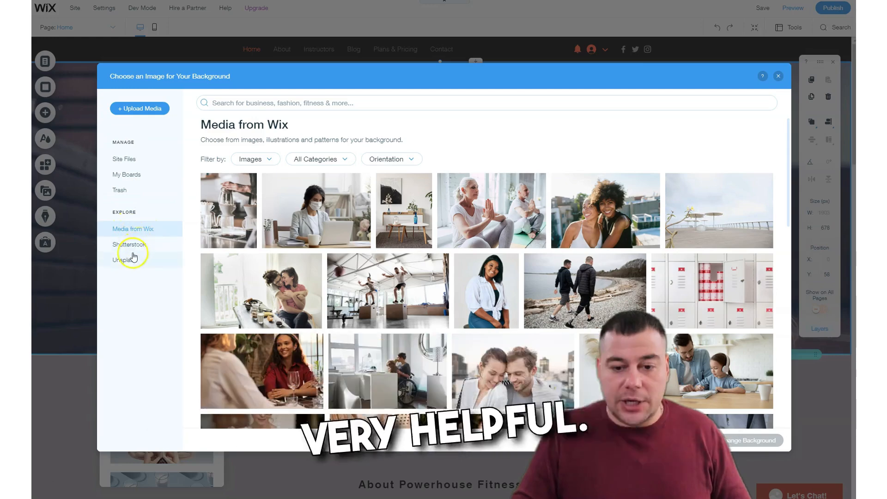
Search the Wix media for "sport" and apply the photo of the blonde woman stretching in black sportswear as the hero background.
{"action": "scroll", "coordinate": [408, 254], "scroll_direction": "down", "scroll_amount": 3}
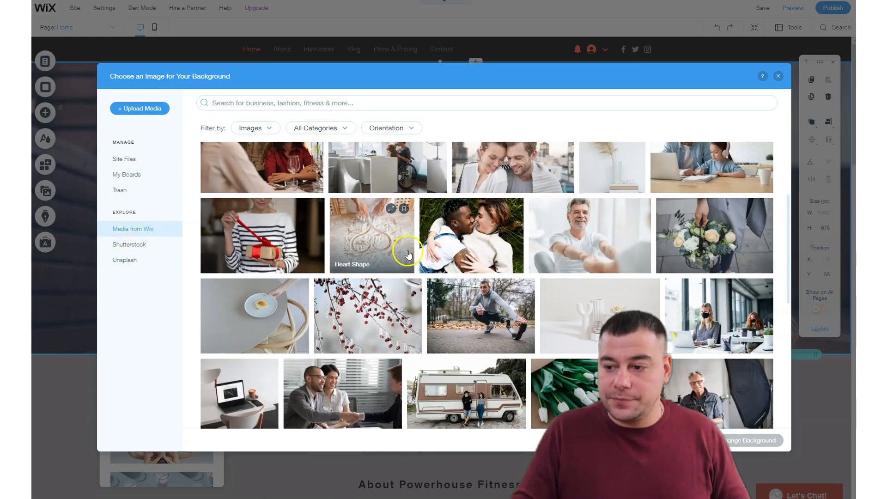
{"action": "scroll", "coordinate": [408, 254], "scroll_direction": "up", "scroll_amount": 5}
{"action": "left_click", "coordinate": [250, 107]}
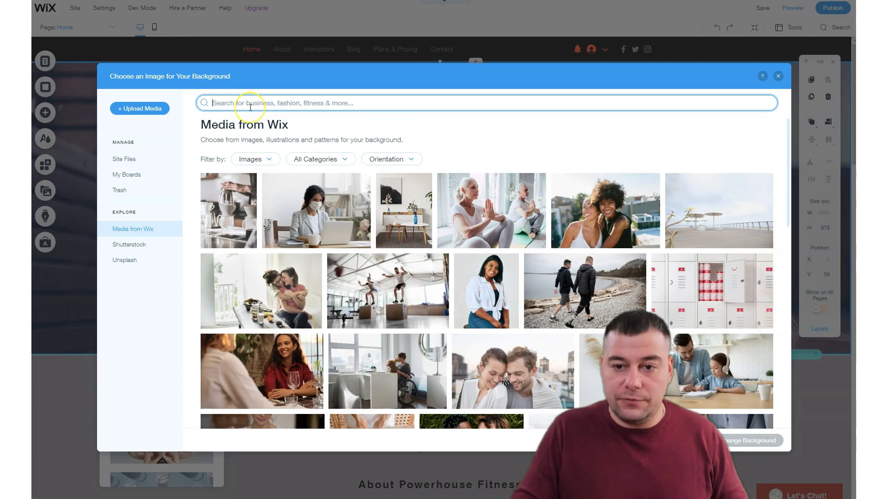
{"action": "type", "text": "sport"}
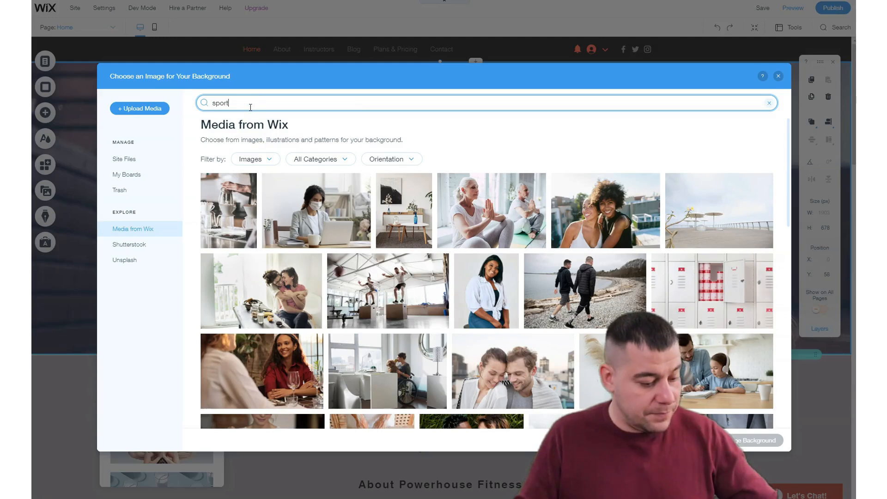
{"action": "key", "text": "Return"}
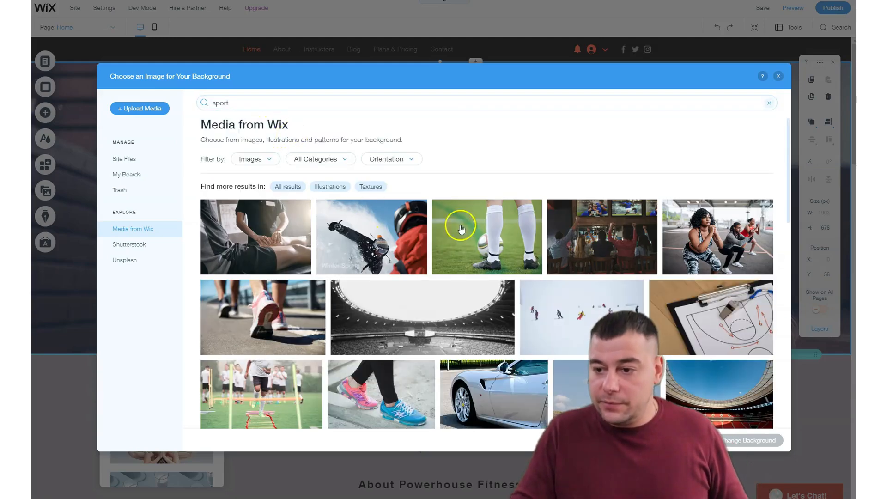
{"action": "scroll", "coordinate": [462, 222], "scroll_direction": "down", "scroll_amount": 3}
{"action": "scroll", "coordinate": [300, 214], "scroll_direction": "down", "scroll_amount": 3}
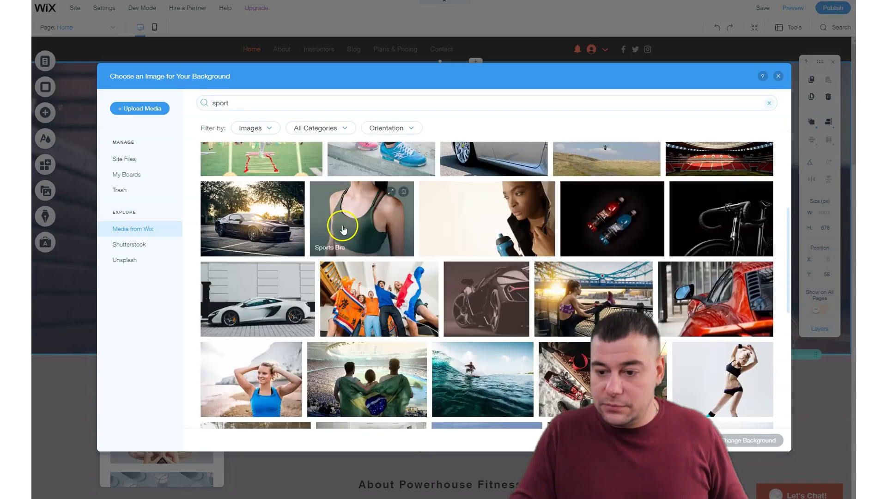
{"action": "scroll", "coordinate": [383, 220], "scroll_direction": "down", "scroll_amount": 4}
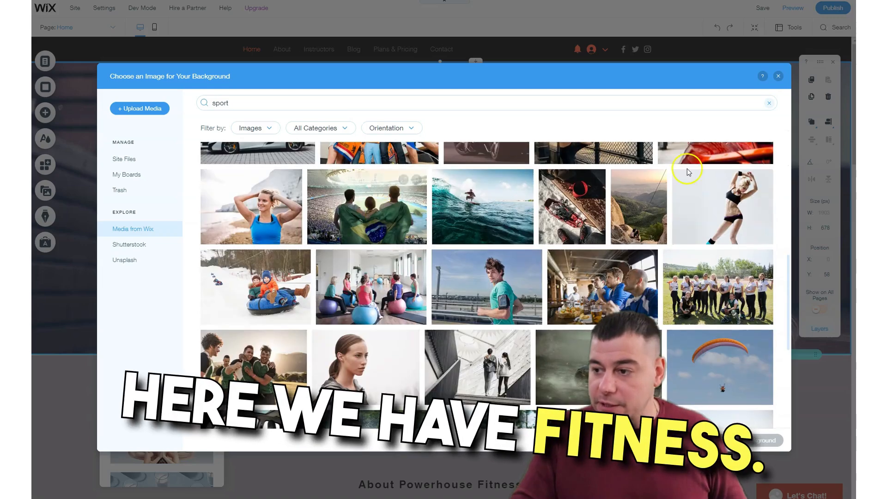
{"action": "left_click", "coordinate": [714, 205]}
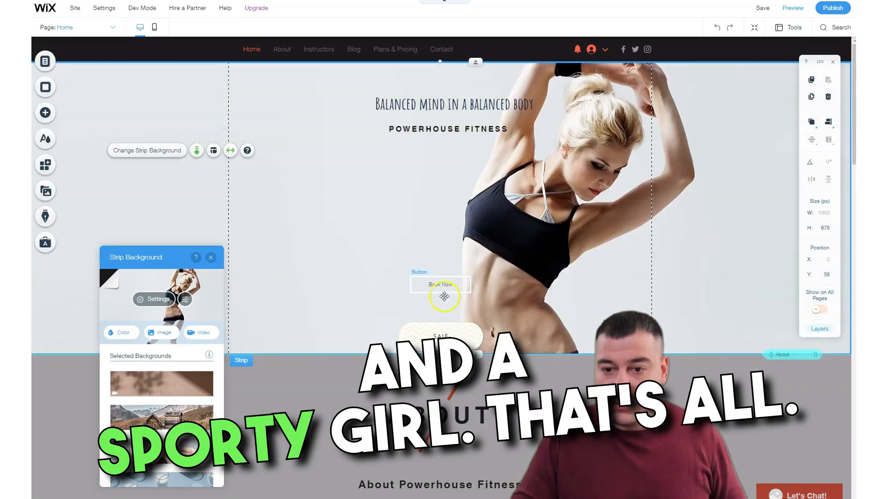
Extend the hero strip to about 876 px high and align its content to the right in the strip layouts.
{"action": "scroll", "coordinate": [440, 307], "scroll_direction": "down", "scroll_amount": 4}
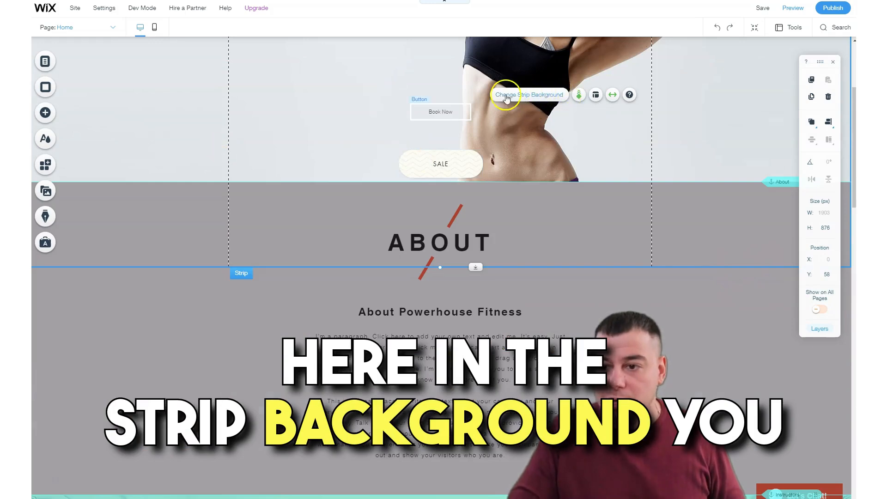
{"action": "left_click", "coordinate": [595, 95]}
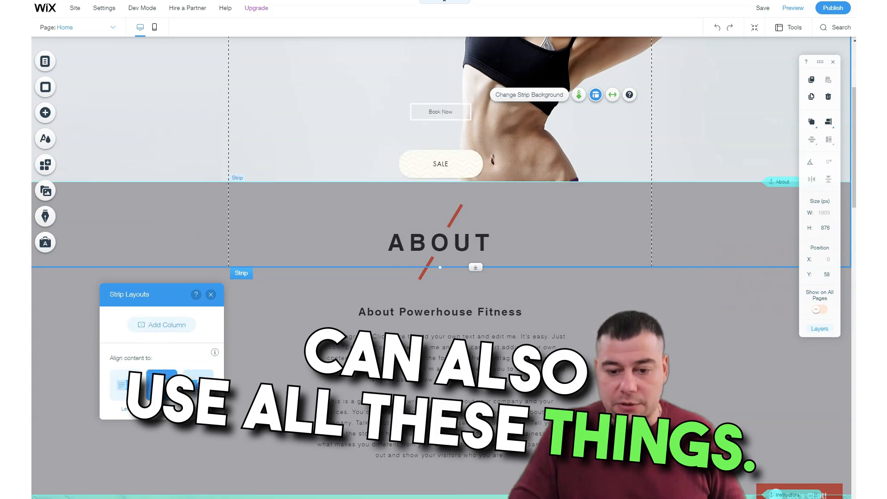
{"action": "left_click", "coordinate": [198, 385]}
{"action": "left_click", "coordinate": [211, 294]}
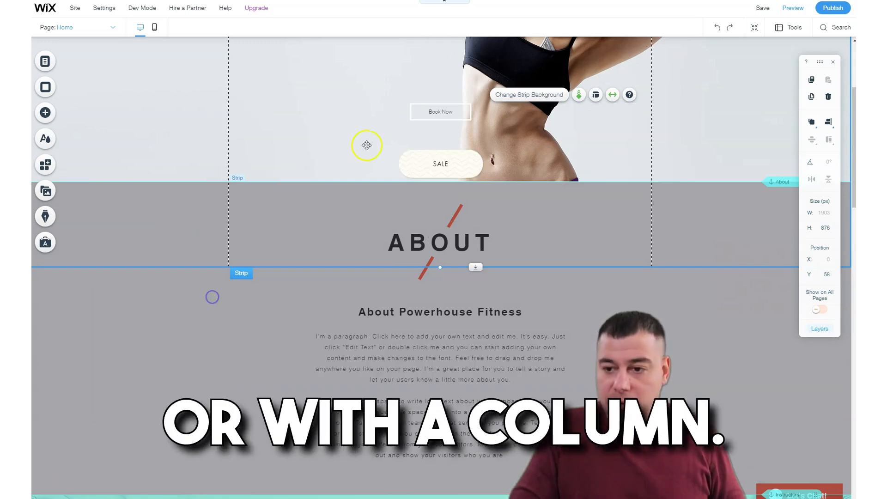
Try the hero background image at 42% opacity and restore full opacity, with the color behind the image at 100%.
{"action": "scroll", "coordinate": [396, 148], "scroll_direction": "up", "scroll_amount": 4}
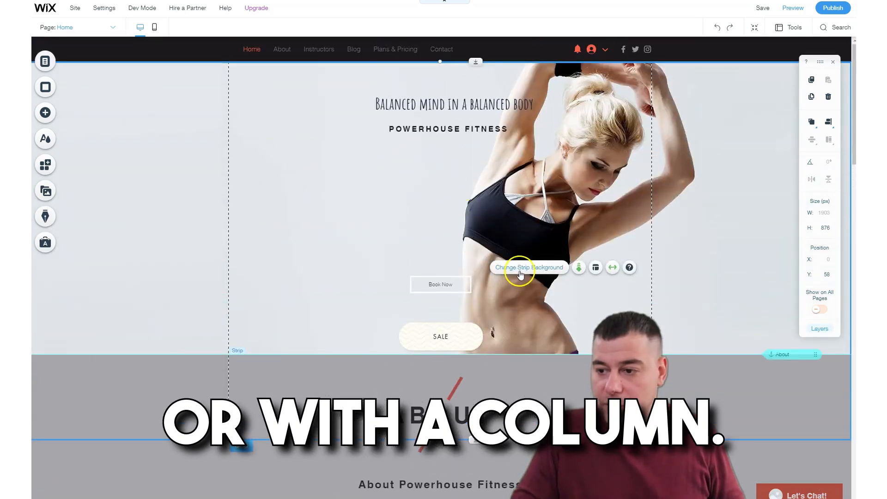
{"action": "left_click", "coordinate": [526, 270]}
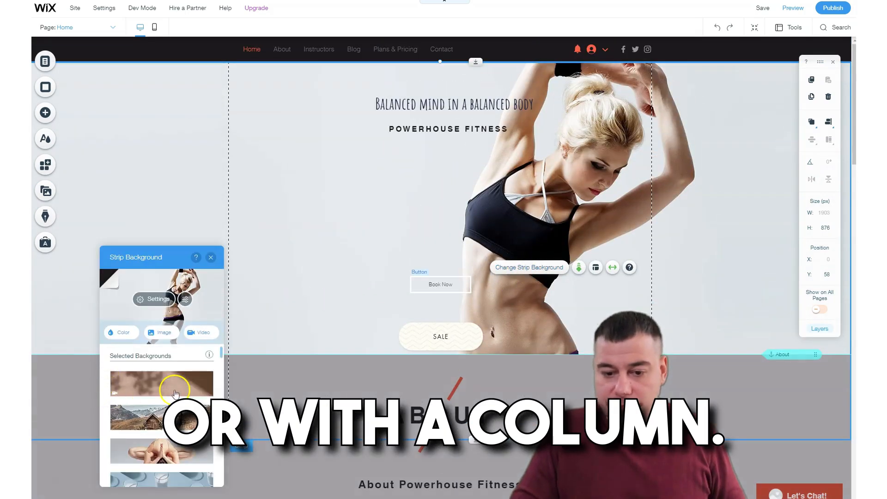
{"action": "left_click", "coordinate": [160, 333]}
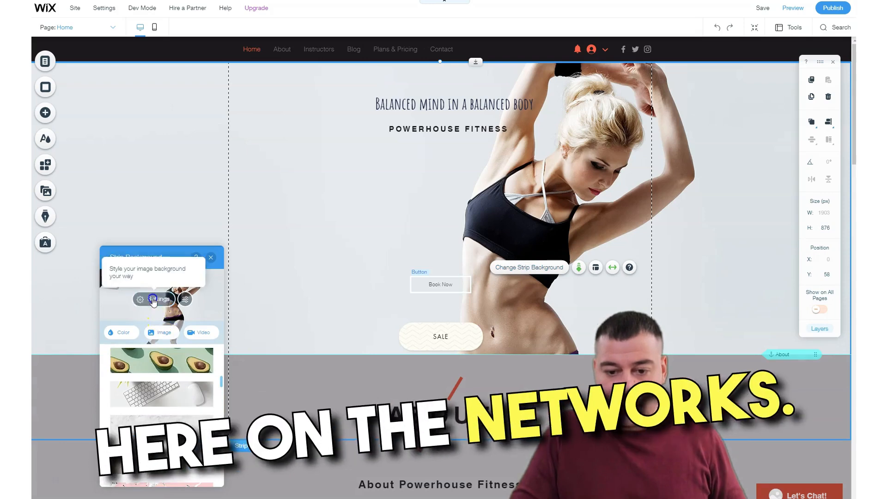
{"action": "left_click", "coordinate": [155, 298]}
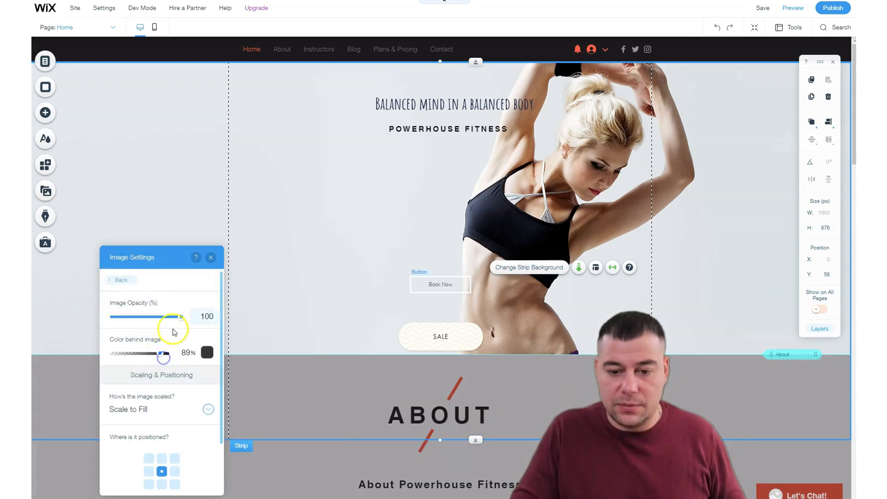
{"action": "left_click_drag", "start_coordinate": [175, 318], "coordinate": [141, 318]}
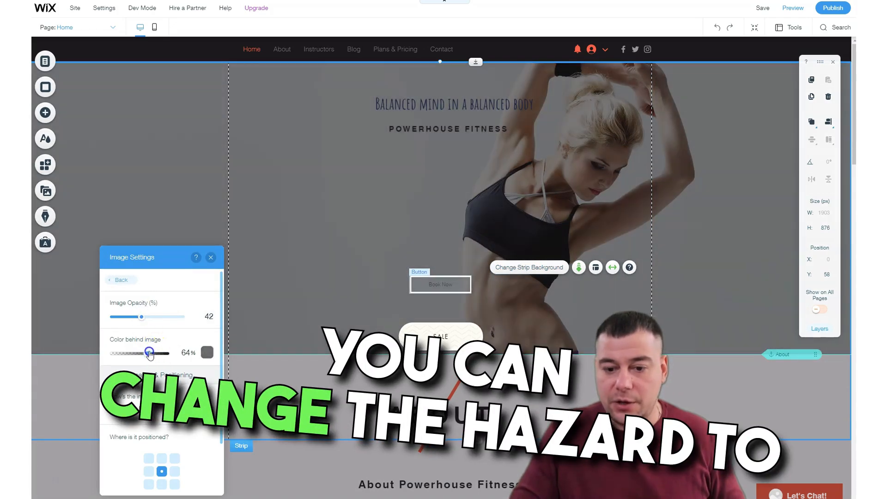
{"action": "left_click_drag", "start_coordinate": [134, 319], "coordinate": [193, 323]}
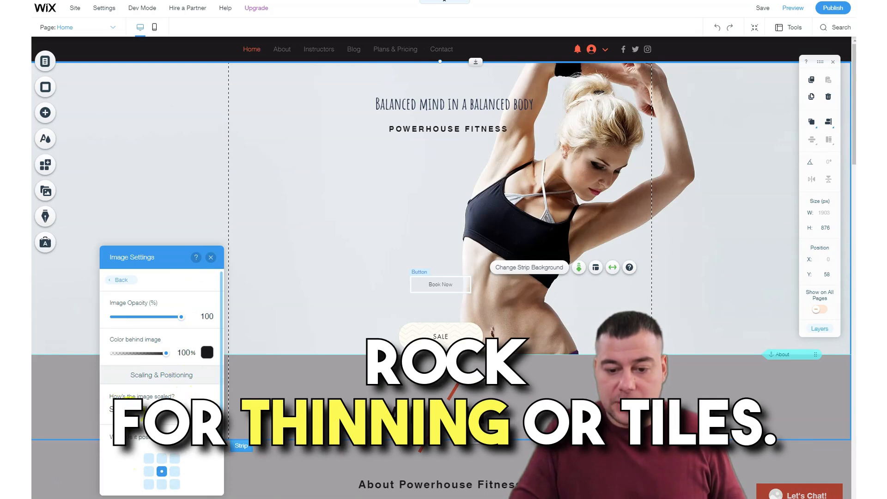
Check the scaling options for the hero background image, keep Scale to Fill and review the strip with the settings closed.
{"action": "left_click", "coordinate": [162, 409]}
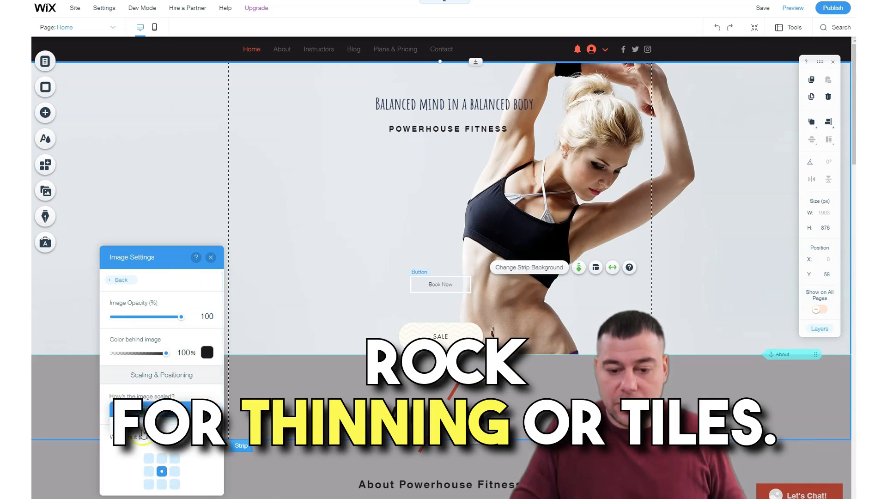
{"action": "left_click", "coordinate": [167, 417]}
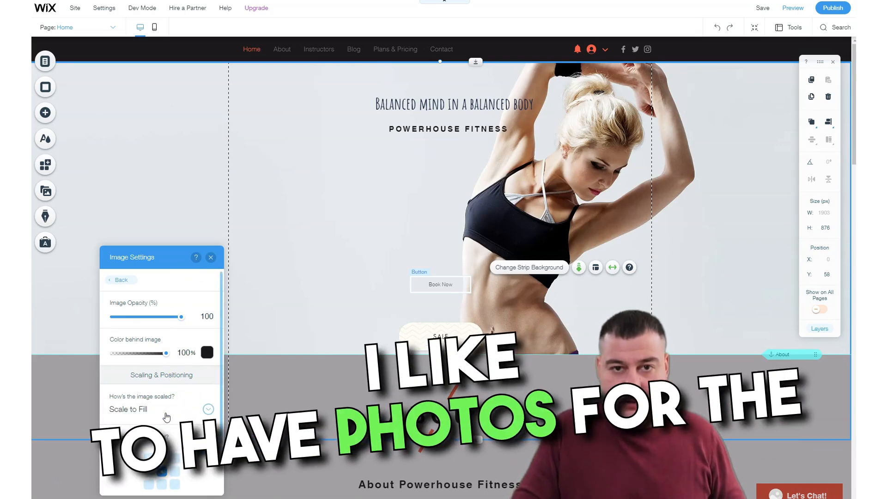
{"action": "left_click", "coordinate": [210, 257]}
{"action": "scroll", "coordinate": [406, 177], "scroll_direction": "down", "scroll_amount": 3}
{"action": "scroll", "coordinate": [406, 177], "scroll_direction": "down", "scroll_amount": 3}
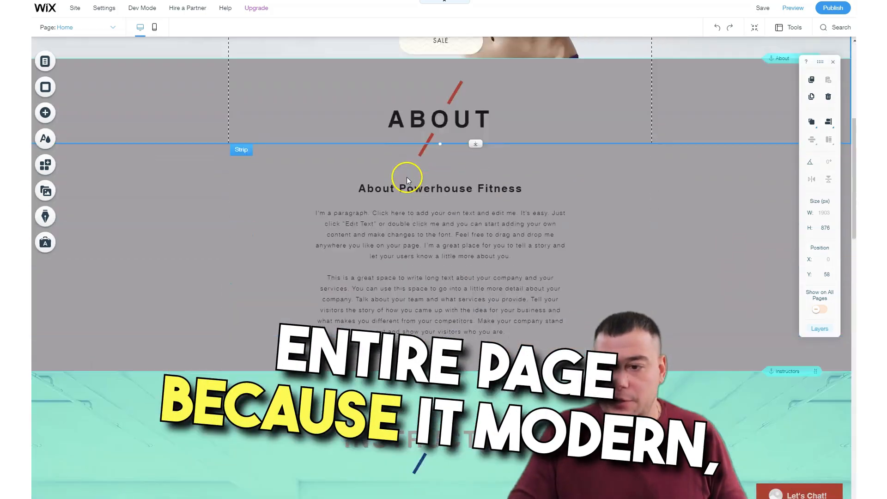
{"action": "scroll", "coordinate": [406, 176], "scroll_direction": "up", "scroll_amount": 3}
{"action": "scroll", "coordinate": [341, 162], "scroll_direction": "up", "scroll_amount": 3}
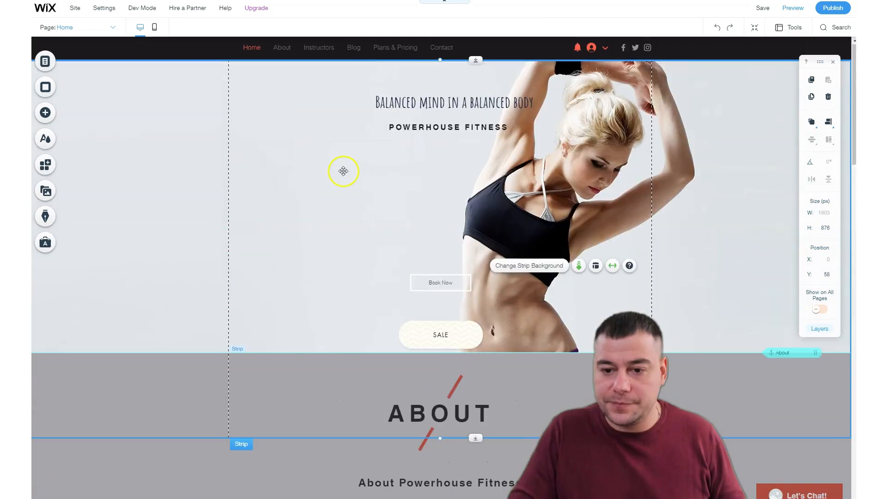
Select the About strip and check its available scroll effects without applying one.
{"action": "left_click", "coordinate": [291, 434]}
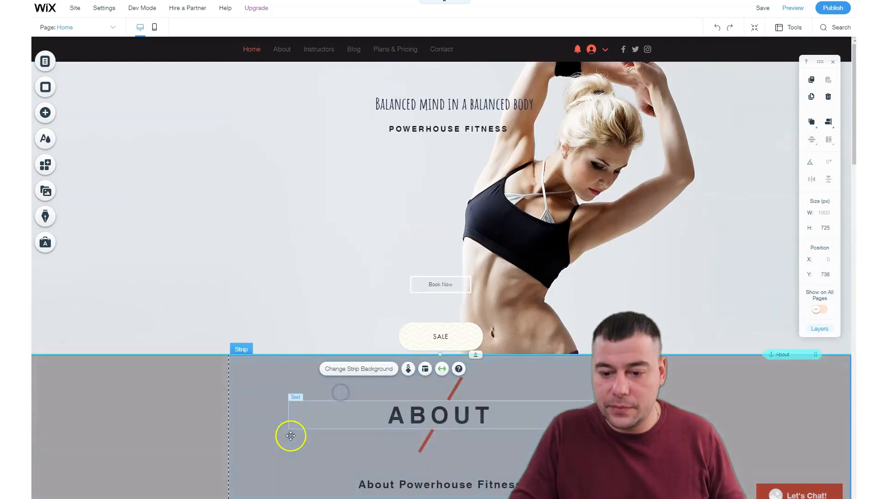
{"action": "scroll", "coordinate": [351, 153], "scroll_direction": "down", "scroll_amount": 2}
{"action": "scroll", "coordinate": [434, 359], "scroll_direction": "down", "scroll_amount": 5}
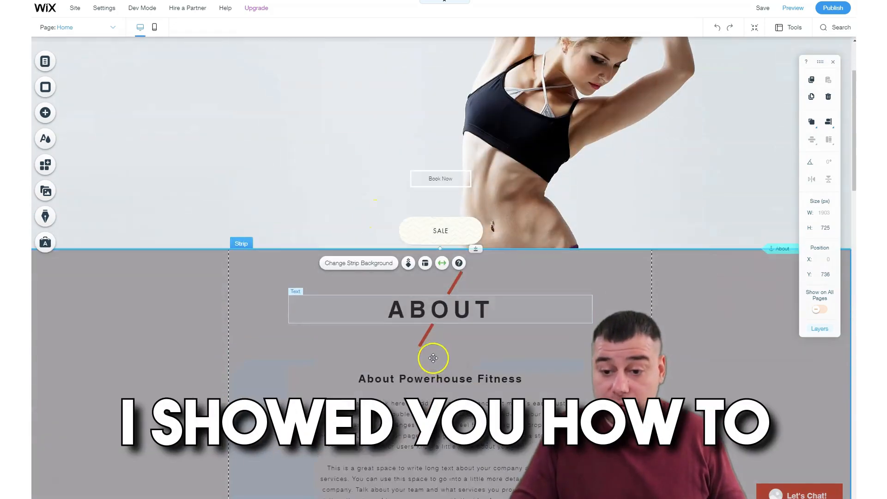
{"action": "scroll", "coordinate": [434, 317], "scroll_direction": "up", "scroll_amount": 3}
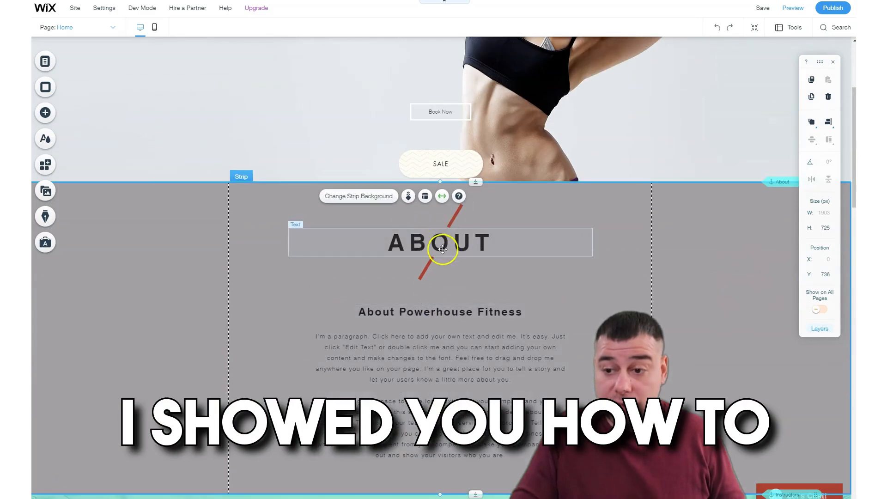
{"action": "left_click_drag", "start_coordinate": [458, 215], "coordinate": [431, 270]}
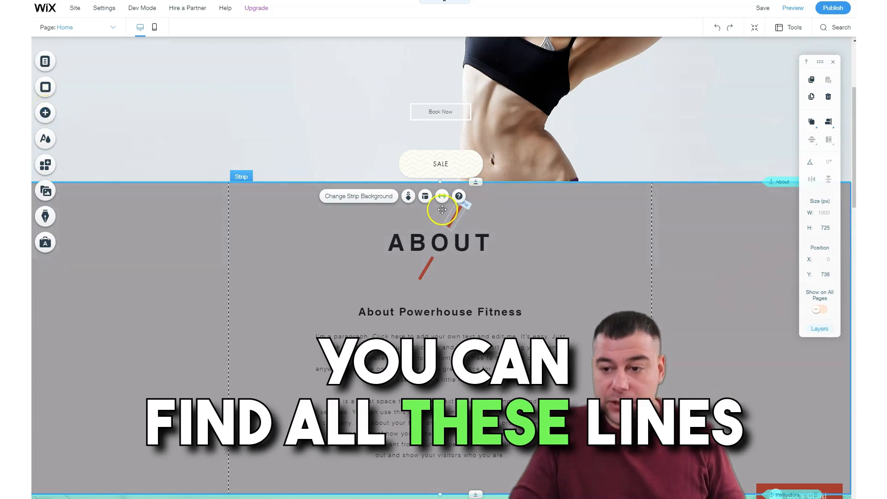
{"action": "left_click", "coordinate": [409, 195]}
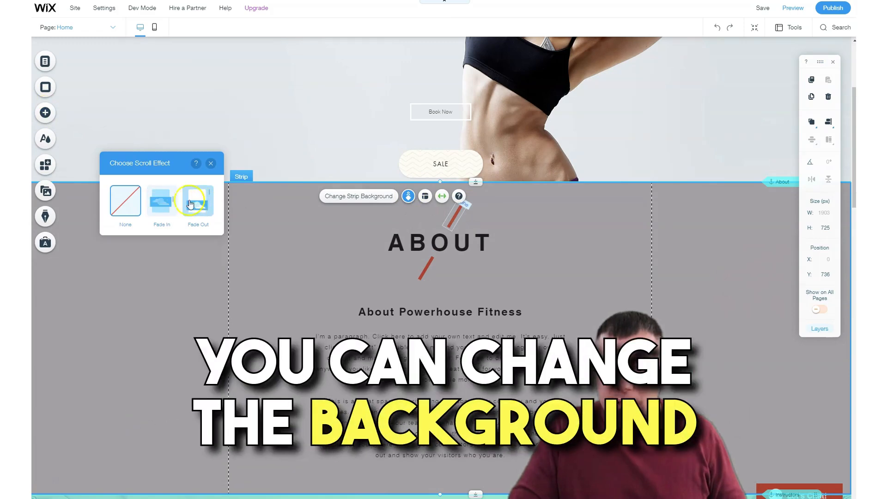
{"action": "left_click", "coordinate": [211, 164]}
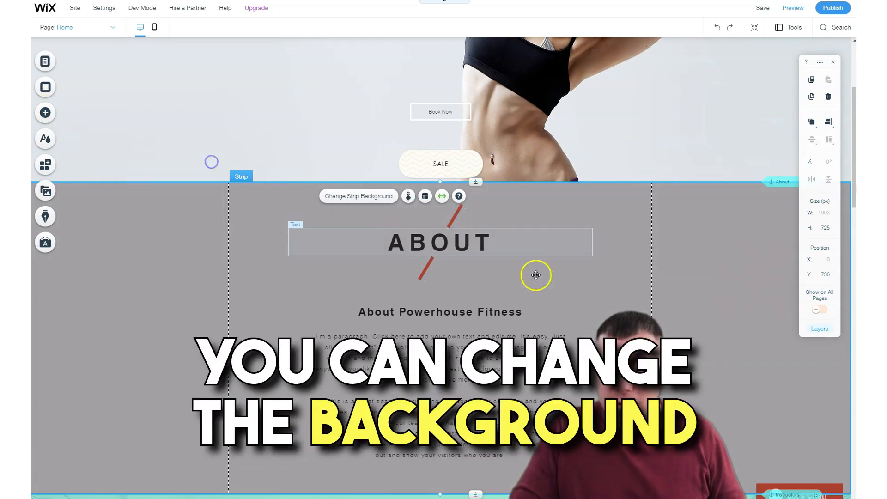
Set the About strip's background color to light grey #D2CDD2, after trying other site colors such as #494549, #A4A0A4 and #FEB0A3.
{"action": "scroll", "coordinate": [508, 250], "scroll_direction": "down", "scroll_amount": 3}
{"action": "scroll", "coordinate": [267, 202], "scroll_direction": "up", "scroll_amount": 2}
{"action": "left_click", "coordinate": [161, 218]}
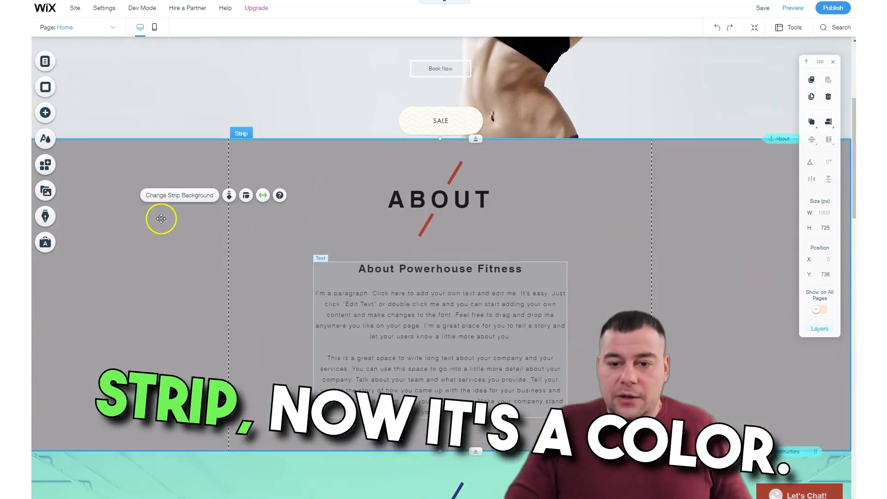
{"action": "left_click", "coordinate": [191, 200]}
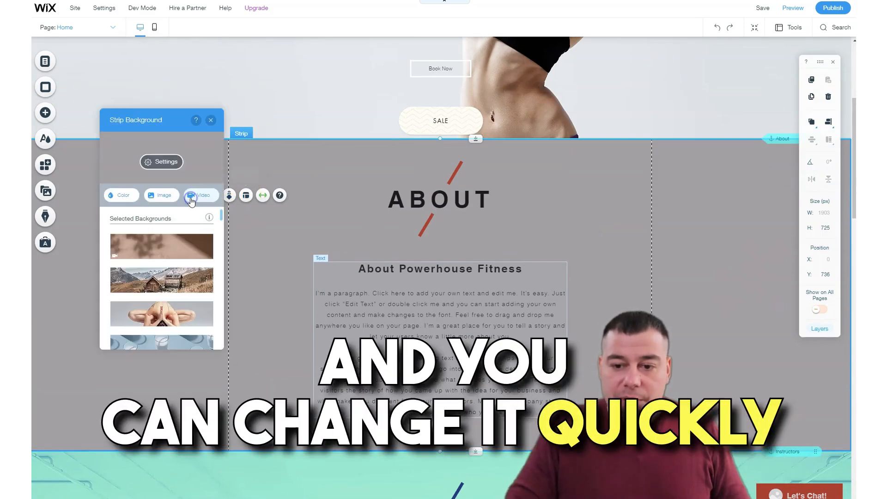
{"action": "left_click", "coordinate": [119, 199]}
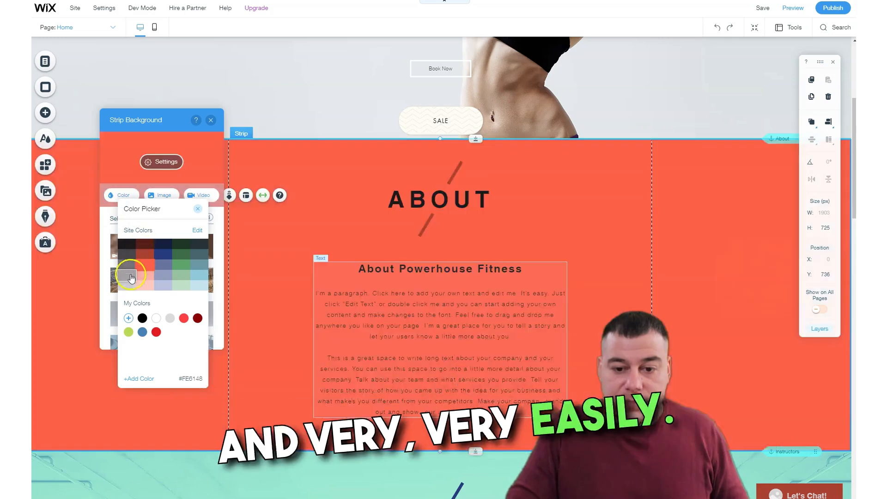
{"action": "left_click", "coordinate": [130, 285]}
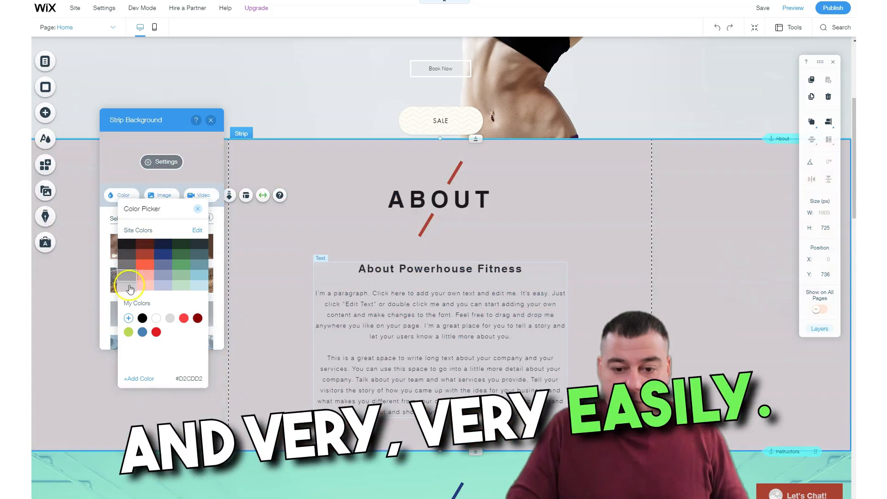
{"action": "left_click", "coordinate": [134, 263]}
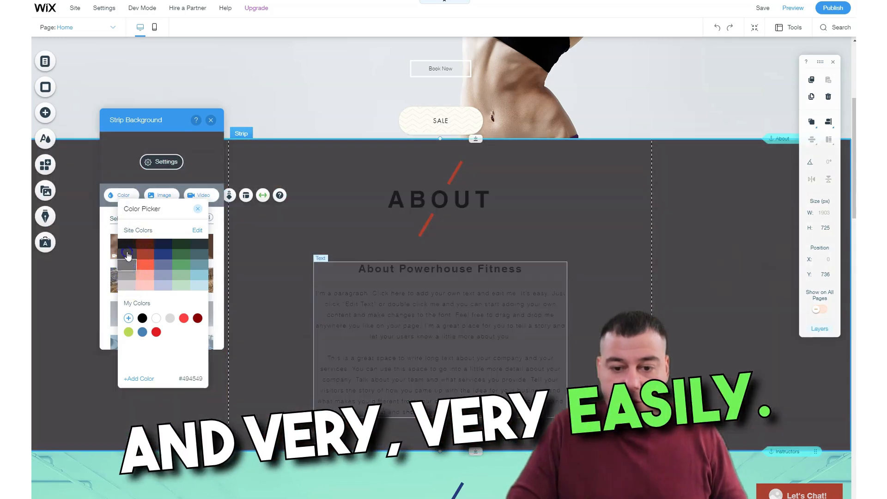
{"action": "left_click", "coordinate": [129, 277]}
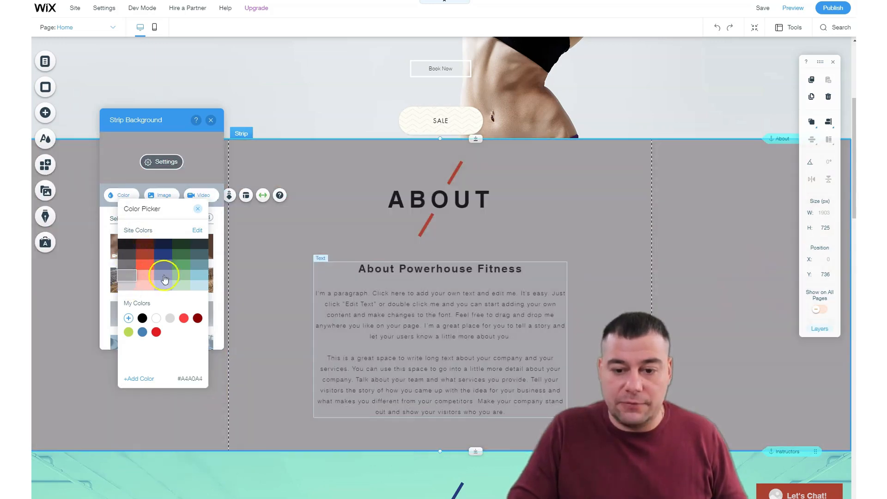
{"action": "left_click", "coordinate": [185, 281]}
{"action": "left_click", "coordinate": [153, 280]}
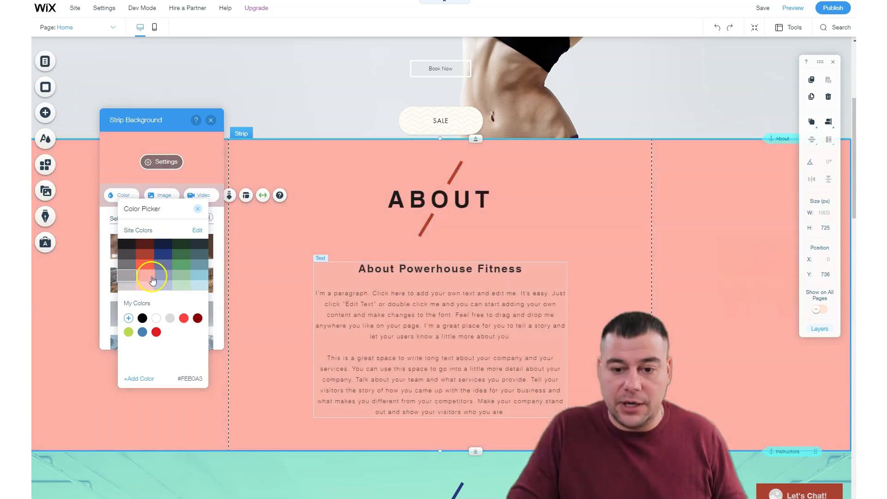
{"action": "left_click", "coordinate": [127, 286]}
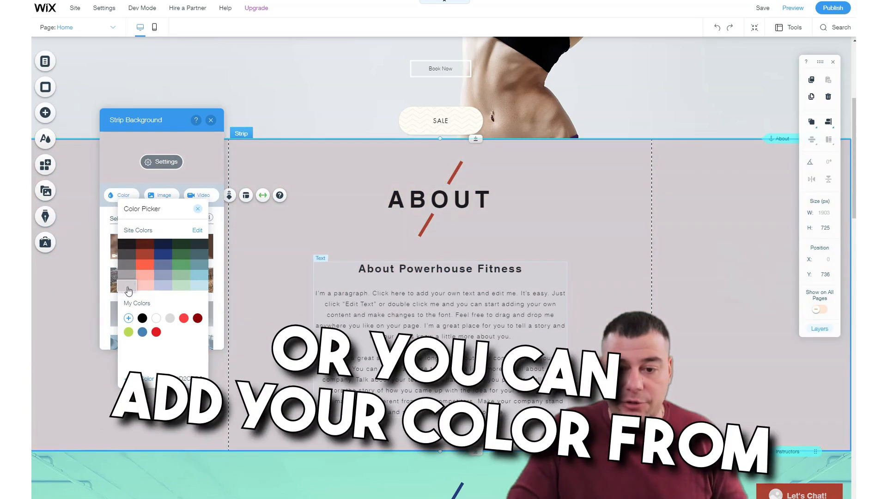
Try mixing the custom color #E0DEE0 for the About strip, cancel it and close the background settings.
{"action": "left_click", "coordinate": [129, 319]}
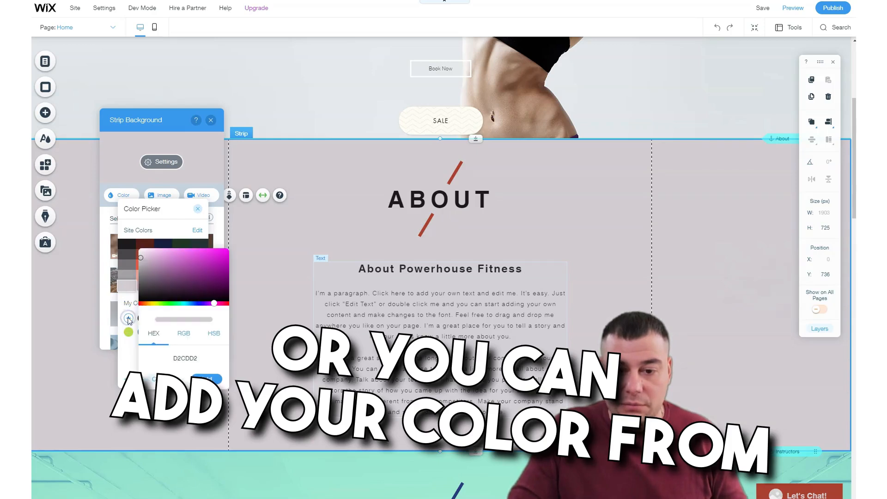
{"action": "mouse_move", "coordinate": [141, 259]}
{"action": "left_mouse_down"}
{"action": "mouse_move", "coordinate": [142, 267]}
{"action": "mouse_move", "coordinate": [140, 254]}
{"action": "left_mouse_up"}
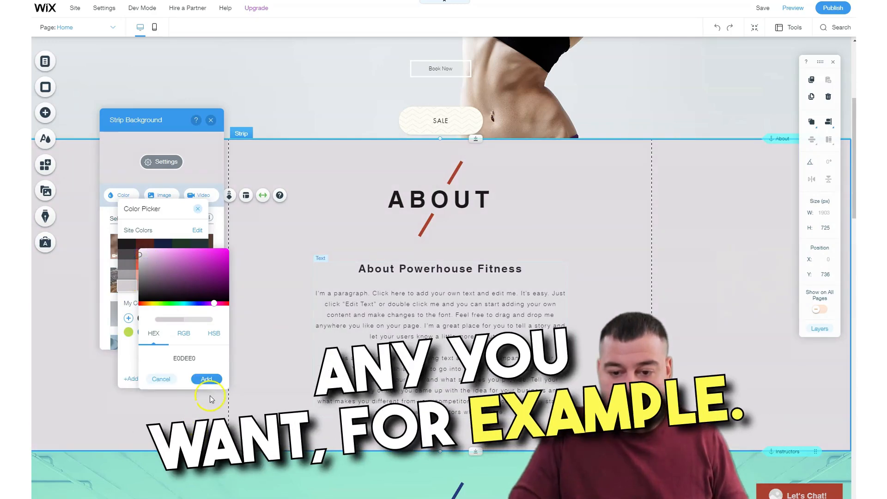
{"action": "left_click", "coordinate": [161, 379]}
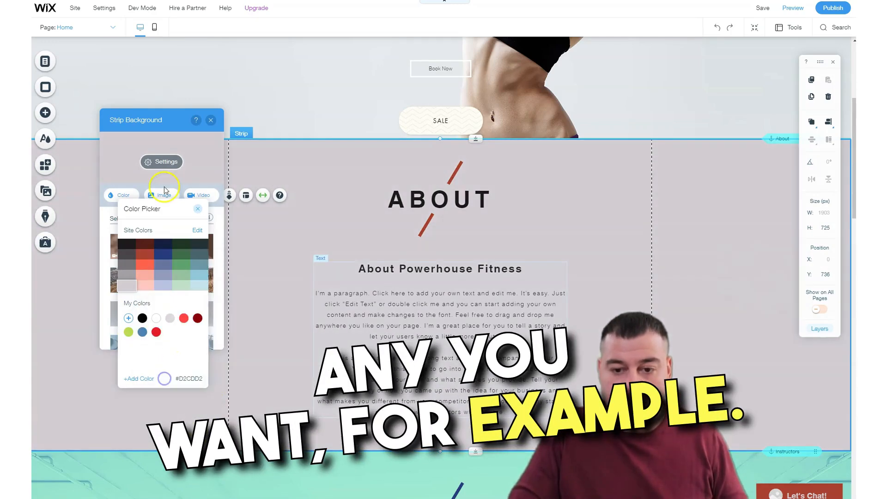
{"action": "left_click", "coordinate": [208, 210]}
{"action": "left_click", "coordinate": [214, 121]}
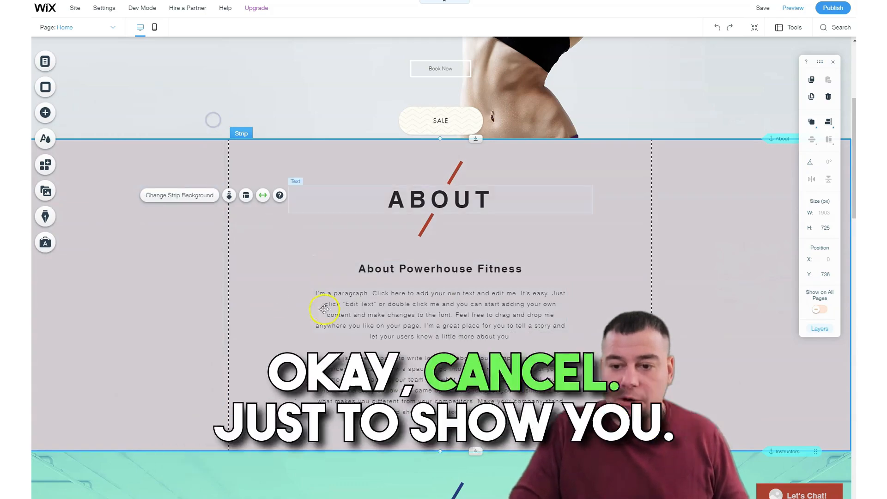
Delete the SALE button from the hero strip.
{"action": "scroll", "coordinate": [322, 251], "scroll_direction": "down", "scroll_amount": 10}
{"action": "scroll", "coordinate": [330, 249], "scroll_direction": "up", "scroll_amount": 12}
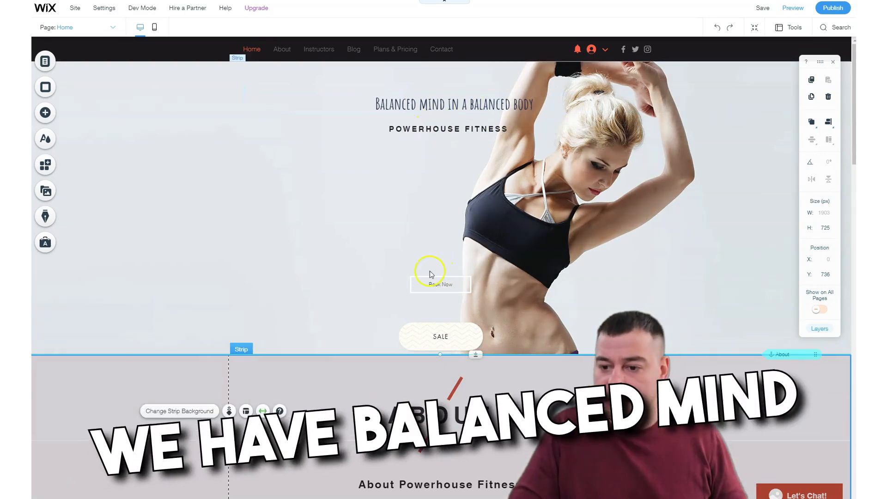
{"action": "left_click", "coordinate": [438, 331]}
{"action": "right_click", "coordinate": [438, 332]}
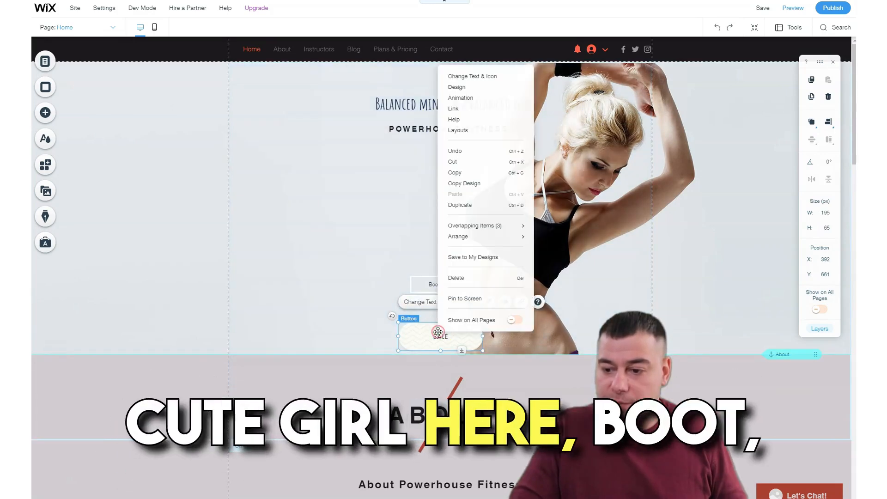
{"action": "left_click", "coordinate": [456, 278]}
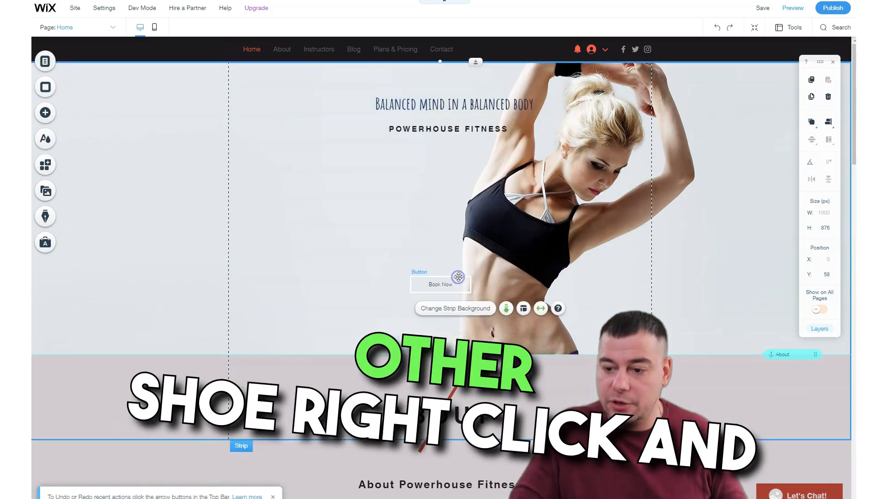
Extend the hero strip to about 969 px high and select the About strip below it.
{"action": "scroll", "coordinate": [471, 277], "scroll_direction": "down", "scroll_amount": 2}
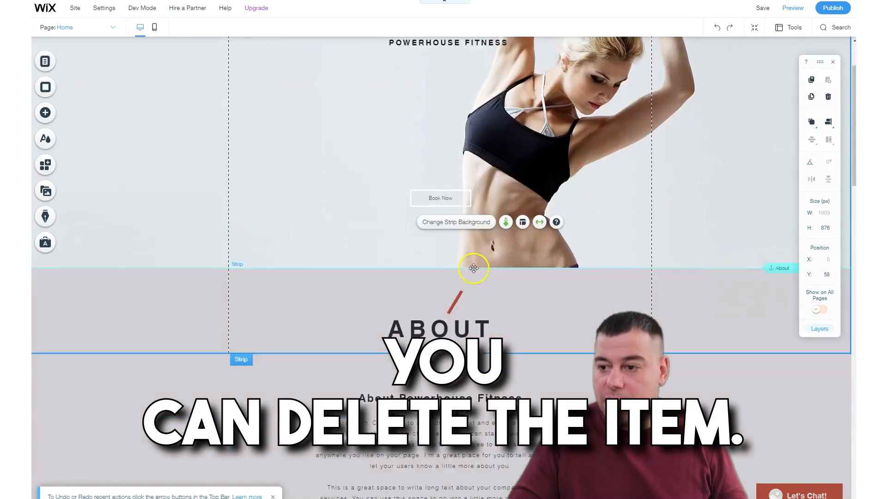
{"action": "scroll", "coordinate": [485, 184], "scroll_direction": "up", "scroll_amount": 3}
{"action": "scroll", "coordinate": [435, 245], "scroll_direction": "down", "scroll_amount": 2}
{"action": "scroll", "coordinate": [434, 245], "scroll_direction": "down", "scroll_amount": 6}
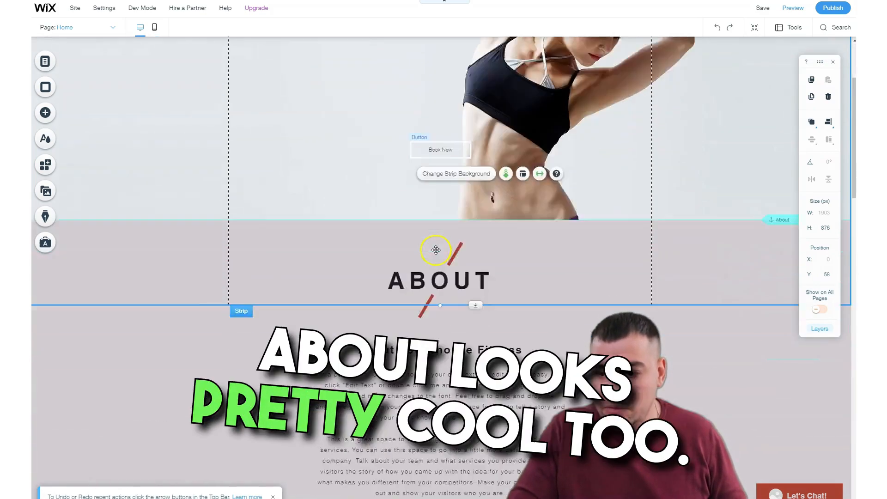
{"action": "scroll", "coordinate": [441, 260], "scroll_direction": "up", "scroll_amount": 2}
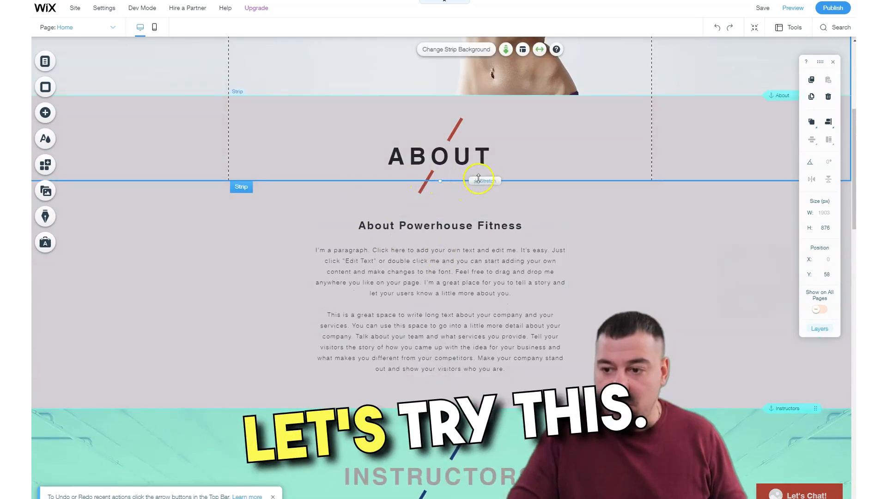
{"action": "left_click_drag", "start_coordinate": [478, 179], "coordinate": [481, 218]}
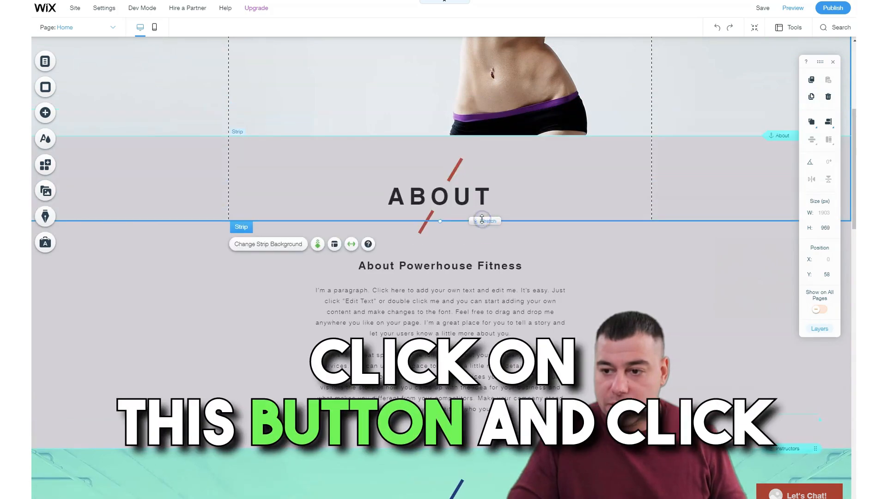
{"action": "left_click", "coordinate": [469, 137]}
{"action": "left_click", "coordinate": [470, 136]}
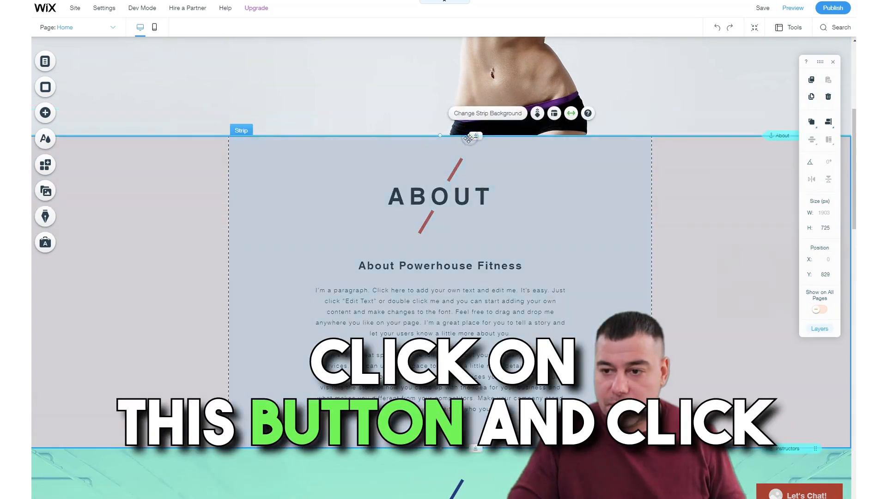
Move the About strip down to about Y 1028 px and check the extended hero strip above it.
{"action": "left_click_drag", "start_coordinate": [475, 179], "coordinate": [473, 221]}
{"action": "scroll", "coordinate": [466, 180], "scroll_direction": "up", "scroll_amount": 5}
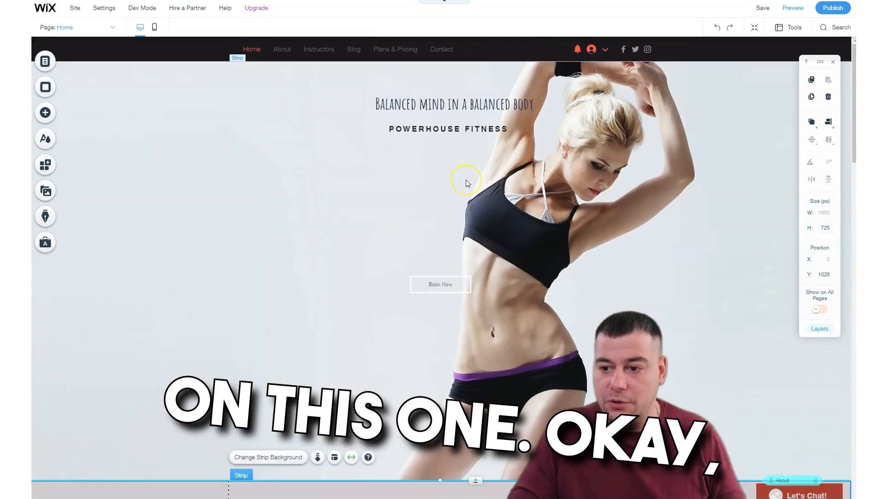
{"action": "scroll", "coordinate": [467, 180], "scroll_direction": "down", "scroll_amount": 1}
{"action": "scroll", "coordinate": [143, 36], "scroll_direction": "up", "scroll_amount": 1}
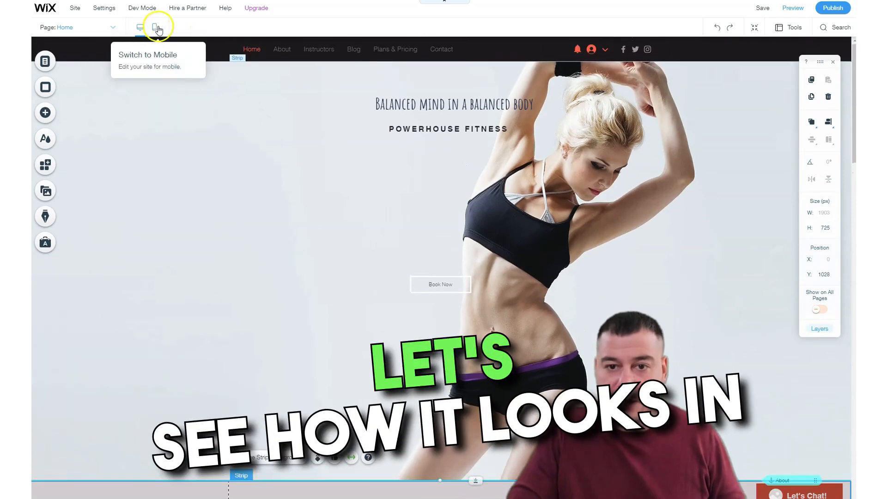
Review the Home page's mobile layout and return to the desktop view.
{"action": "left_click", "coordinate": [154, 28]}
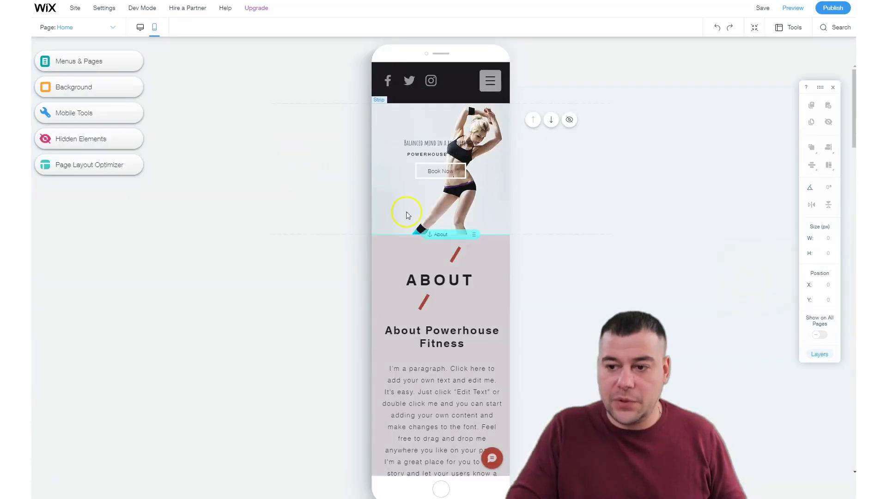
{"action": "scroll", "coordinate": [452, 249], "scroll_direction": "down", "scroll_amount": 5}
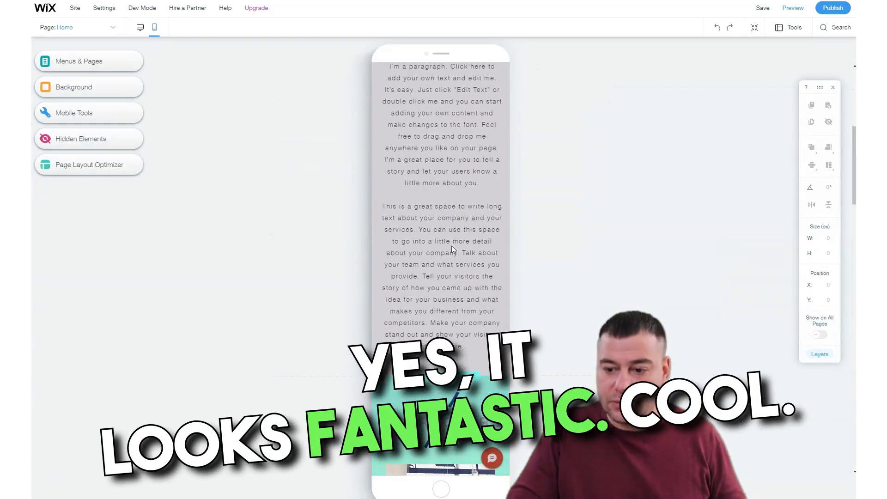
{"action": "scroll", "coordinate": [452, 250], "scroll_direction": "up", "scroll_amount": 6}
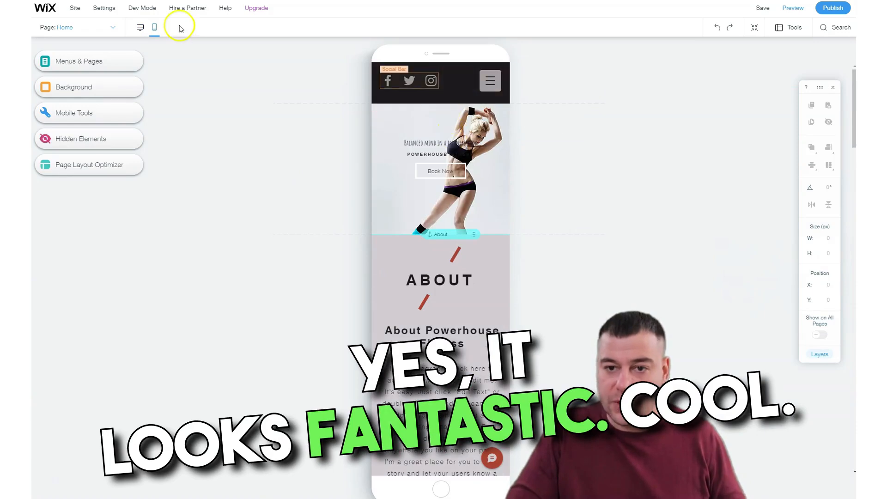
{"action": "left_click", "coordinate": [140, 27]}
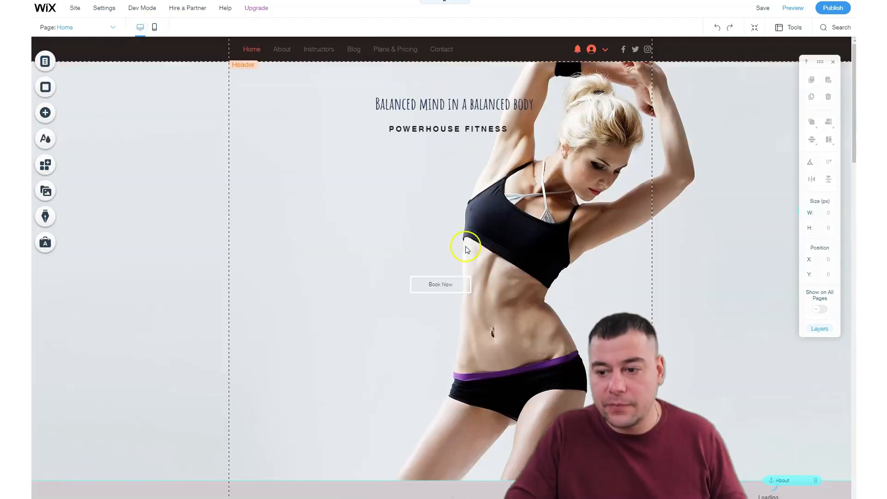
Browse the gallery elements that can be added to the page, including Pro Galleries and Grid Galleries.
{"action": "scroll", "coordinate": [387, 245], "scroll_direction": "down", "scroll_amount": 5}
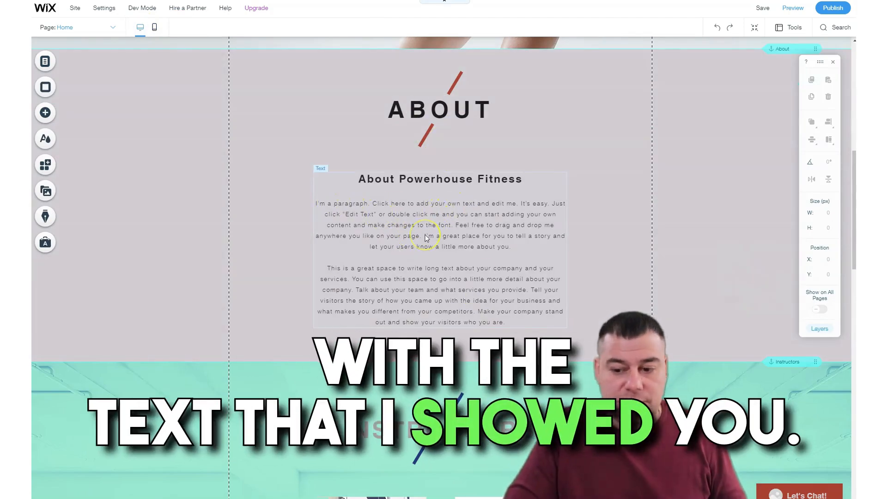
{"action": "scroll", "coordinate": [425, 238], "scroll_direction": "down", "scroll_amount": 4}
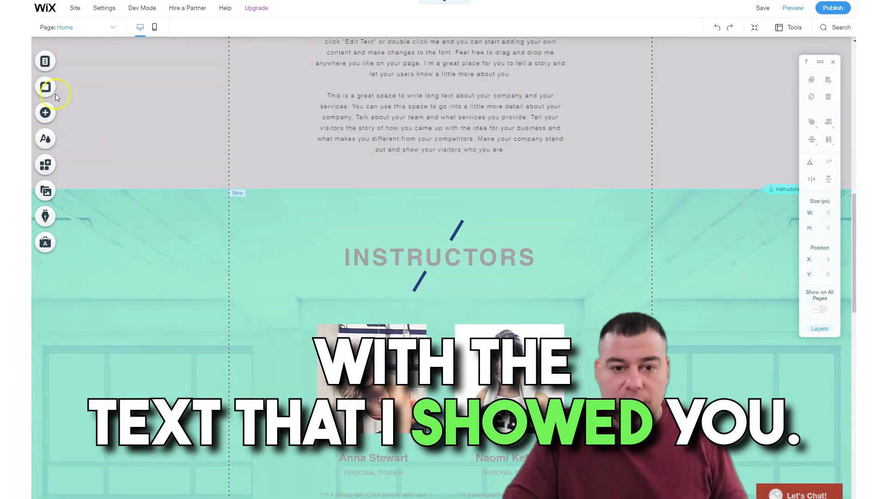
{"action": "left_click", "coordinate": [45, 114]}
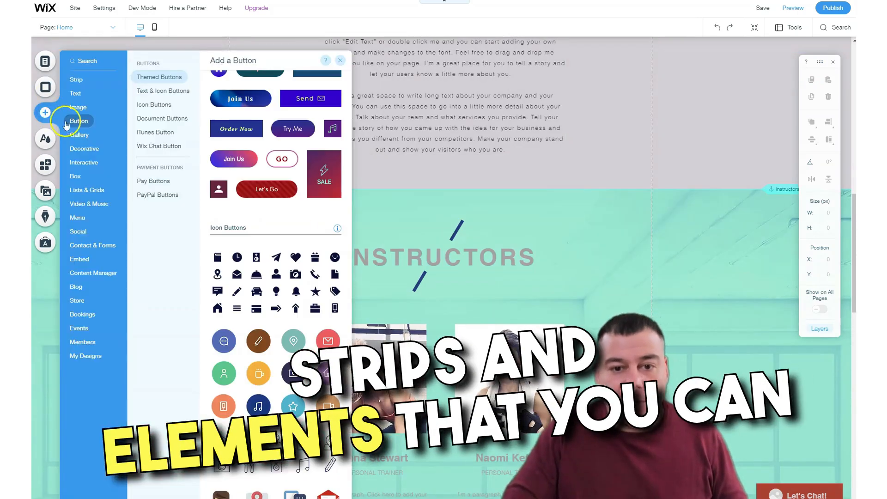
{"action": "left_click", "coordinate": [79, 135]}
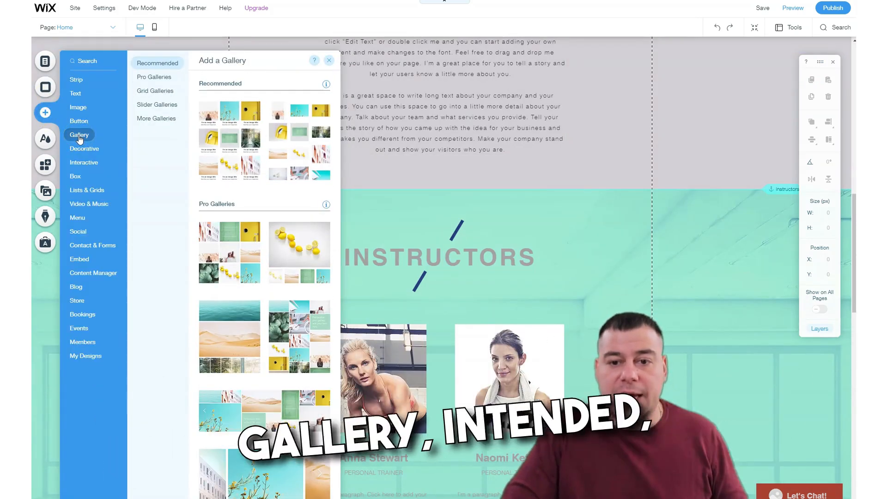
{"action": "left_click", "coordinate": [160, 77]}
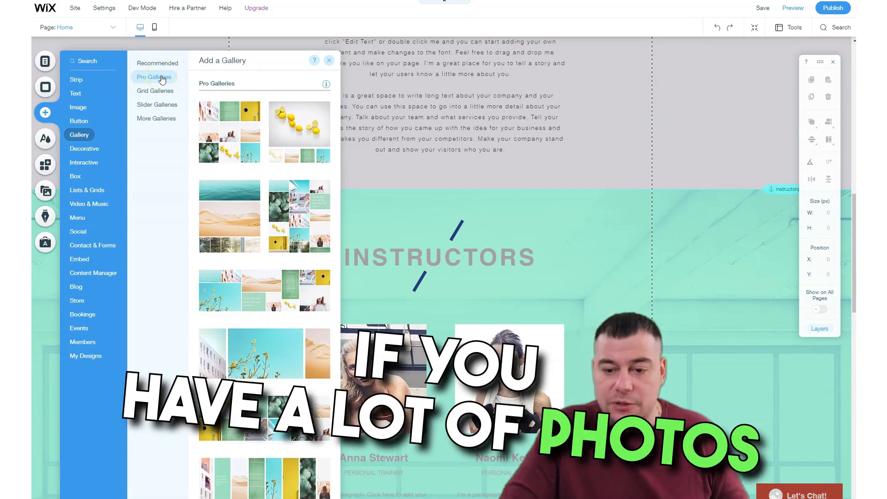
{"action": "left_click", "coordinate": [157, 81]}
{"action": "left_click", "coordinate": [155, 92]}
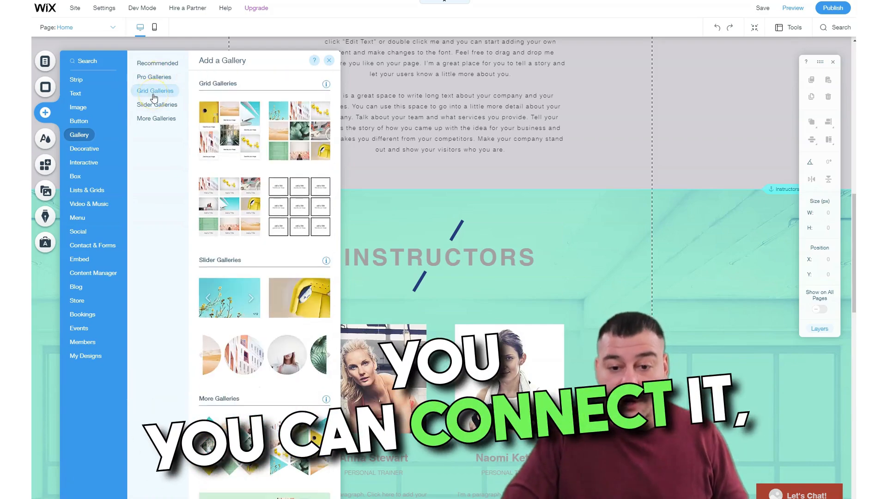
Add a blue themed line about 284 px wide to the Instructors strip, between the heading and the trainer photos.
{"action": "left_click", "coordinate": [78, 151]}
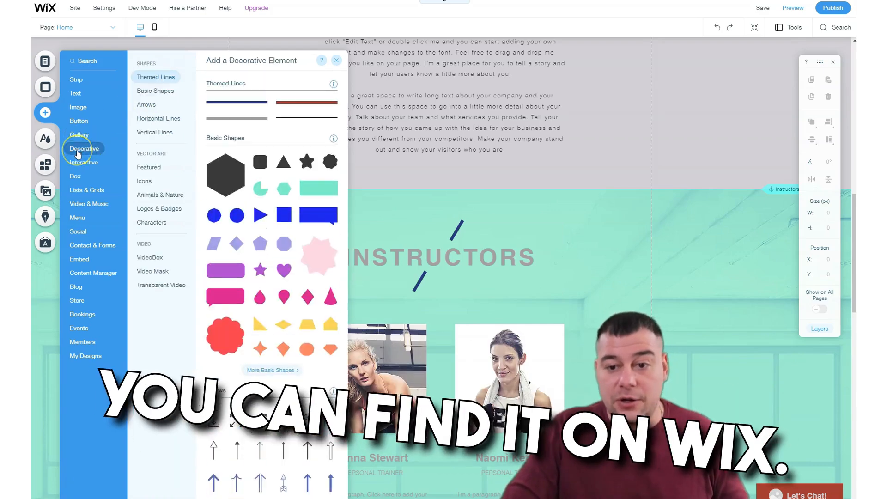
{"action": "left_click_drag", "start_coordinate": [267, 115], "coordinate": [462, 251]}
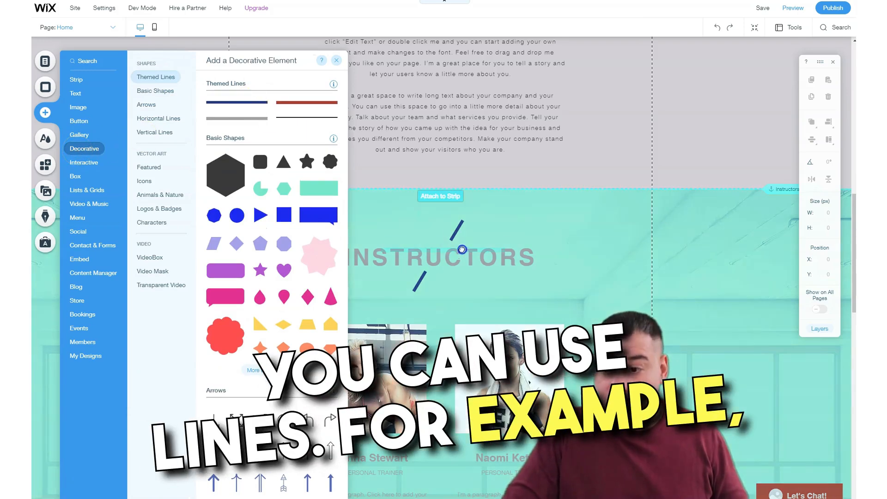
{"action": "left_click_drag", "start_coordinate": [443, 213], "coordinate": [435, 308]}
{"action": "scroll", "coordinate": [439, 300], "scroll_direction": "down", "scroll_amount": 4}
{"action": "scroll", "coordinate": [443, 303], "scroll_direction": "up", "scroll_amount": 2}
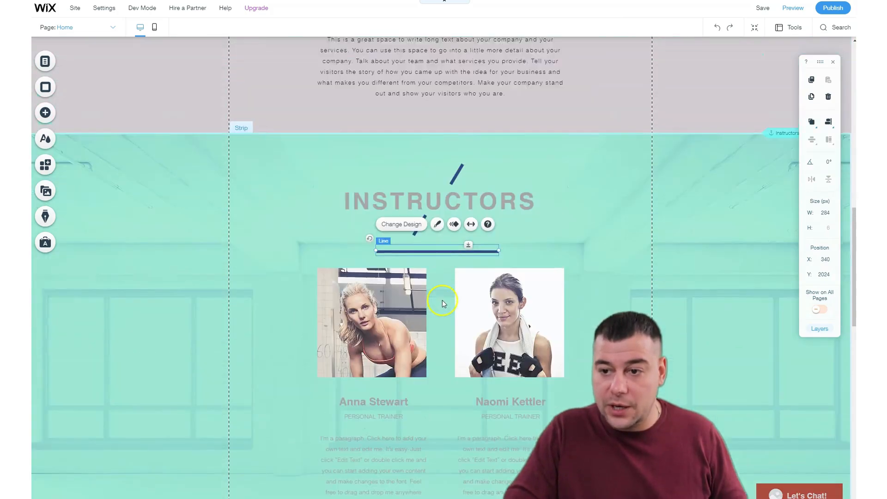
Delete the horizontal blue line above the trainer photos in the Instructors strip.
{"action": "scroll", "coordinate": [442, 303], "scroll_direction": "up", "scroll_amount": 1}
{"action": "right_click", "coordinate": [405, 266]}
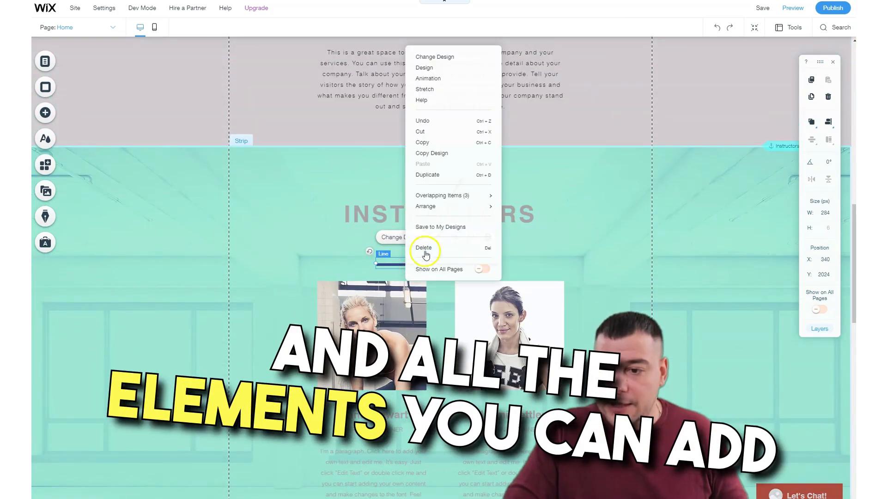
{"action": "left_click", "coordinate": [423, 248]}
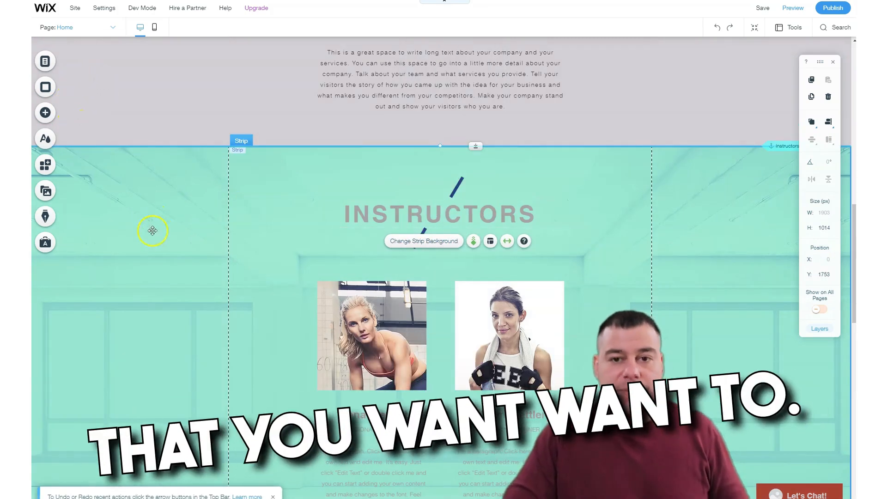
Browse the Instructors strip's suggested backgrounds and open the image library for choosing its background image.
{"action": "scroll", "coordinate": [149, 277], "scroll_direction": "down", "scroll_amount": 3}
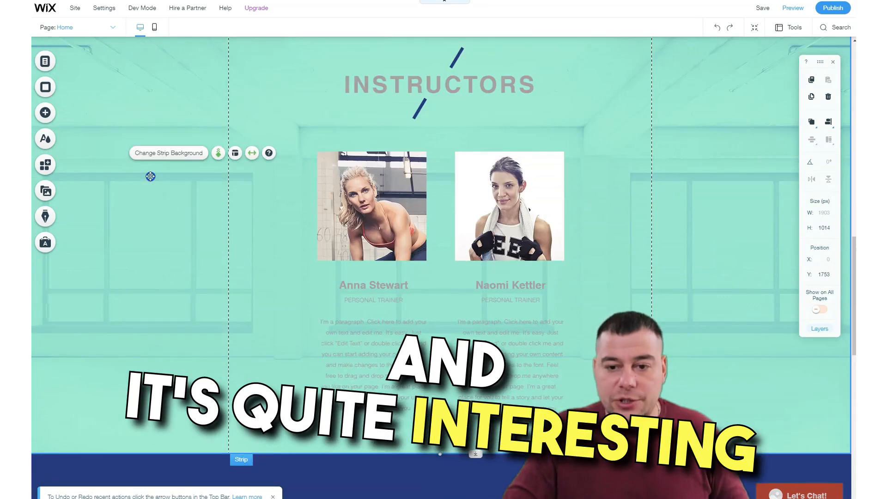
{"action": "left_click", "coordinate": [157, 154]}
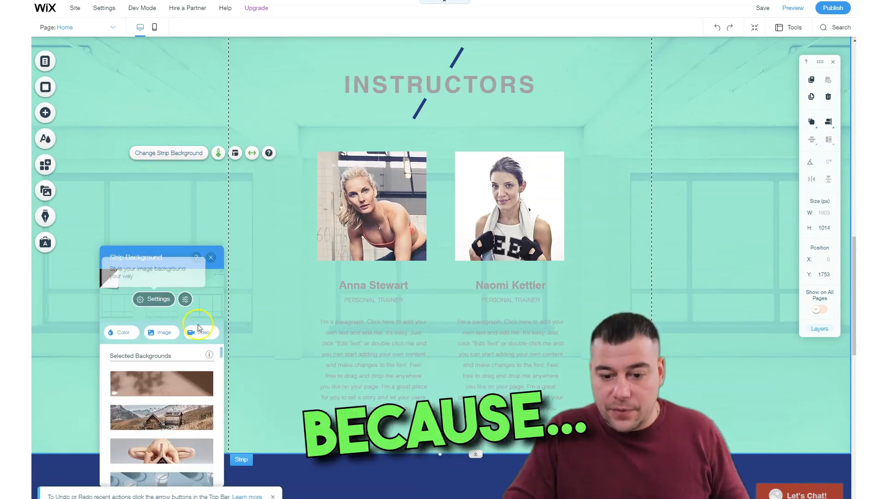
{"action": "scroll", "coordinate": [187, 368], "scroll_direction": "down", "scroll_amount": 5}
{"action": "scroll", "coordinate": [186, 368], "scroll_direction": "down", "scroll_amount": 2}
{"action": "scroll", "coordinate": [186, 363], "scroll_direction": "up", "scroll_amount": 3}
{"action": "left_click", "coordinate": [154, 330]}
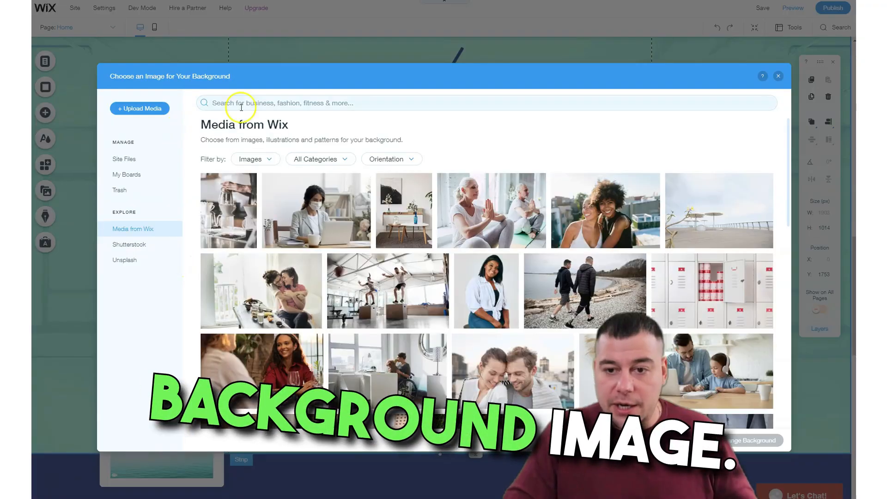
Search the Wix media for "sport" and set the photo of a woman running down steps as the Instructors strip's background.
{"action": "left_click", "coordinate": [240, 102]}
{"action": "type", "text": "s"}
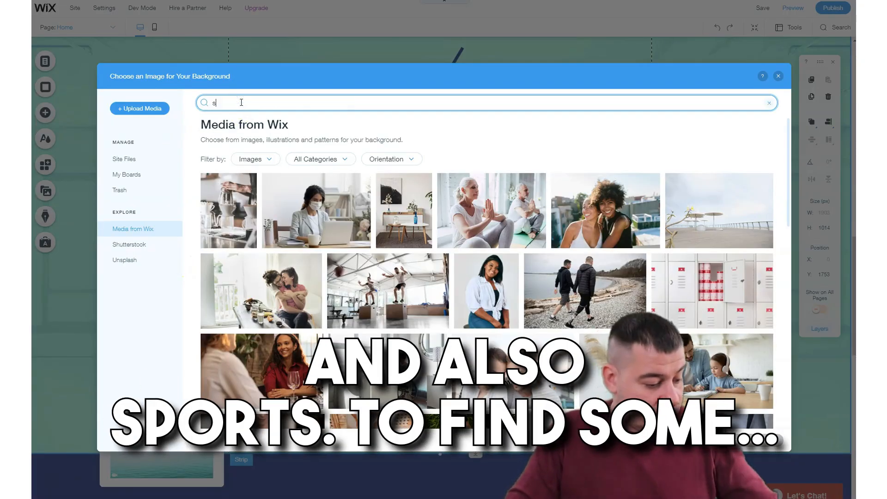
{"action": "type", "text": "port"}
{"action": "key", "text": "Return"}
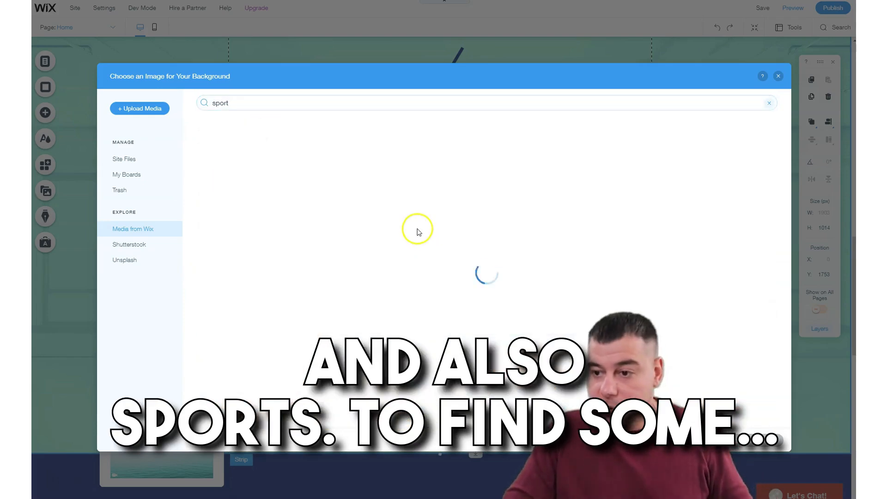
{"action": "scroll", "coordinate": [444, 297], "scroll_direction": "down", "scroll_amount": 5}
{"action": "scroll", "coordinate": [444, 297], "scroll_direction": "down", "scroll_amount": 8}
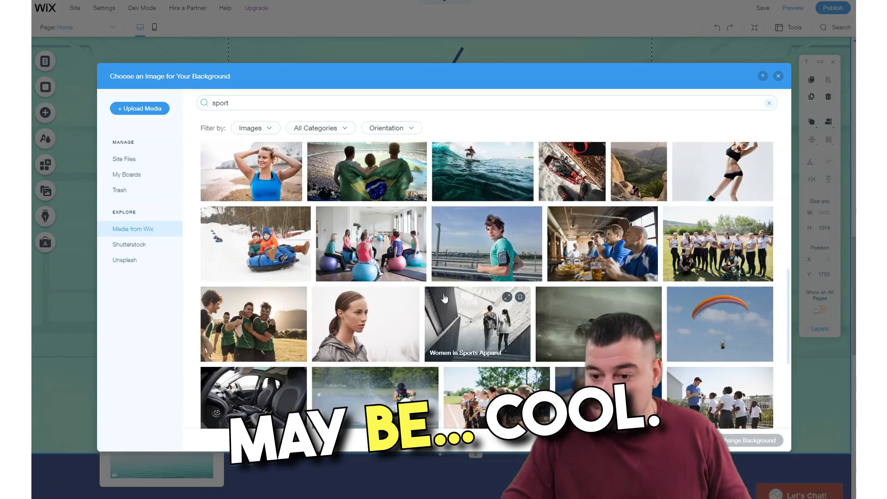
{"action": "scroll", "coordinate": [444, 298], "scroll_direction": "down", "scroll_amount": 10}
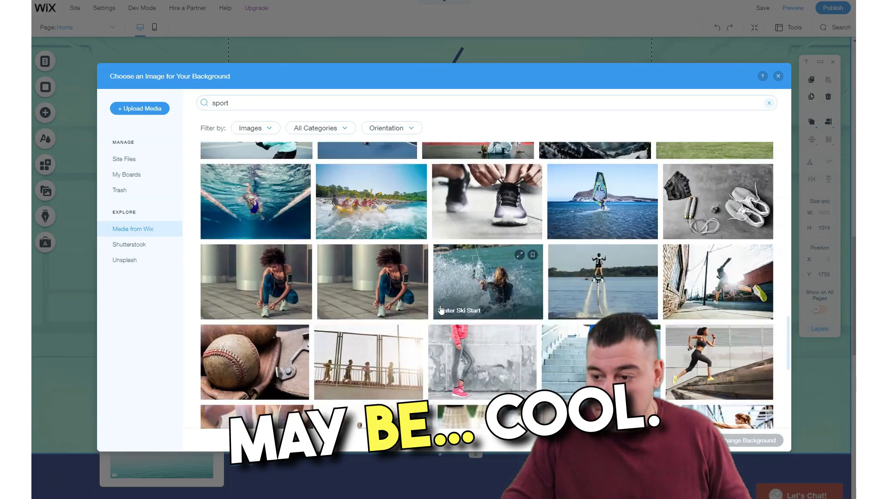
{"action": "left_click", "coordinate": [721, 354]}
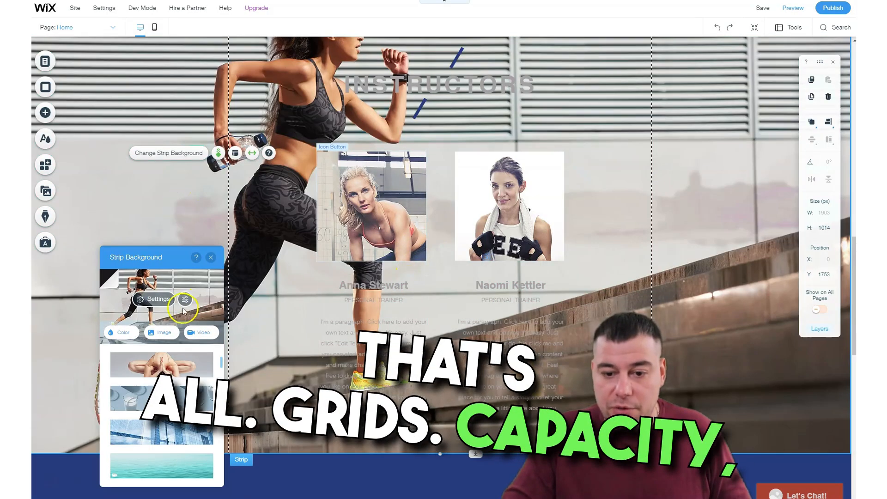
Lower the opacity of the Instructors strip's background image to darken it and close its settings.
{"action": "left_click", "coordinate": [159, 301]}
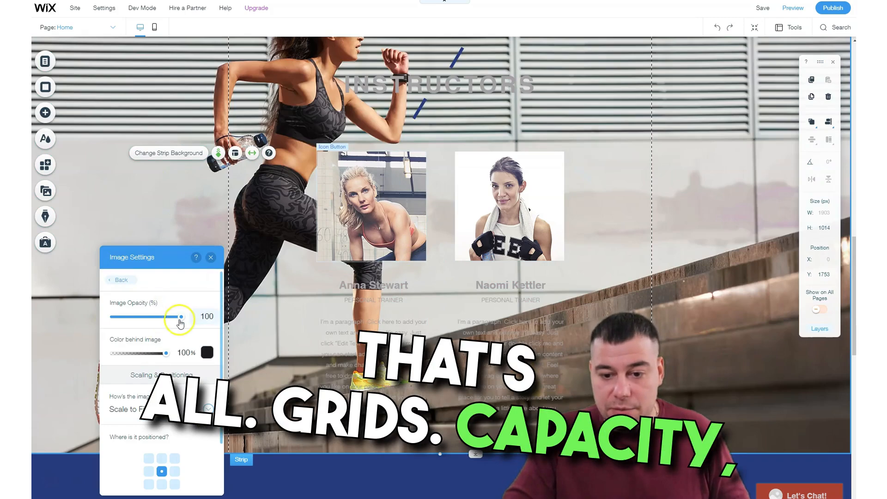
{"action": "left_click_drag", "start_coordinate": [178, 318], "coordinate": [133, 316]}
{"action": "left_click", "coordinate": [144, 216]}
{"action": "left_click", "coordinate": [211, 260]}
Set the background color of the "Wake up and Workout." strip to the grey site color #777377.
{"action": "scroll", "coordinate": [311, 297], "scroll_direction": "down", "scroll_amount": 8}
{"action": "scroll", "coordinate": [308, 295], "scroll_direction": "up", "scroll_amount": 2}
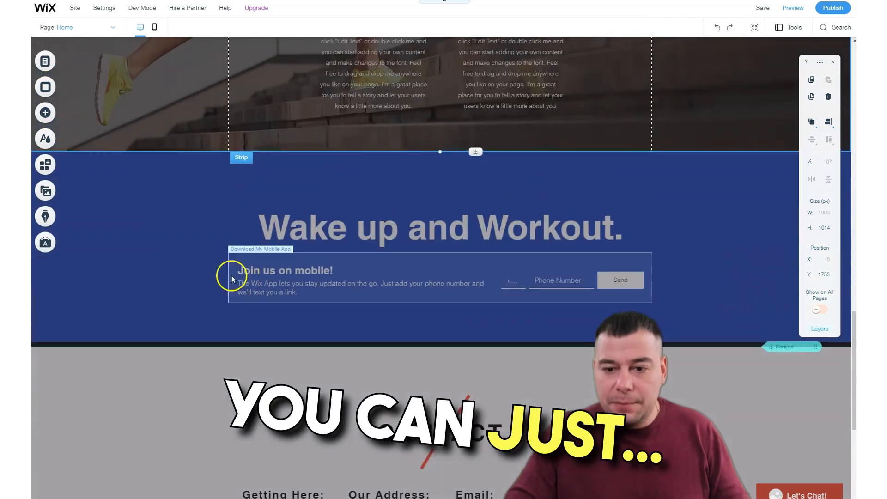
{"action": "left_click", "coordinate": [150, 229]}
{"action": "left_click", "coordinate": [147, 237]}
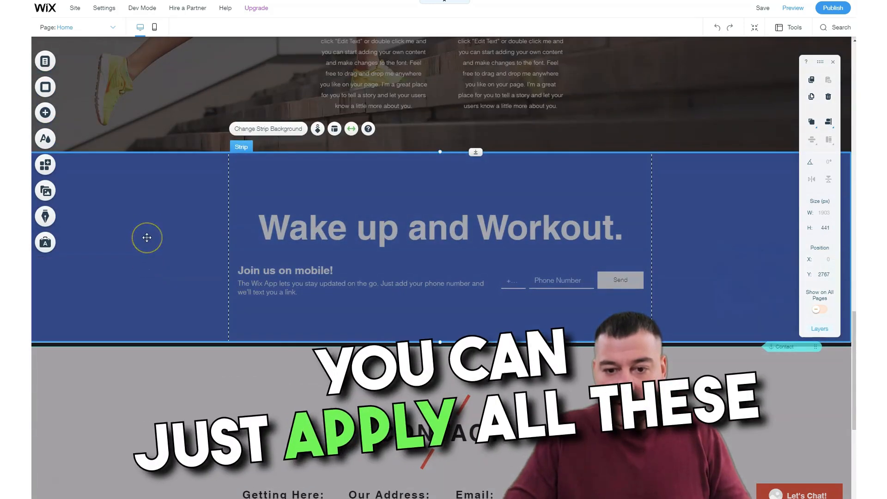
{"action": "right_click", "coordinate": [147, 237]}
{"action": "left_click", "coordinate": [115, 238]}
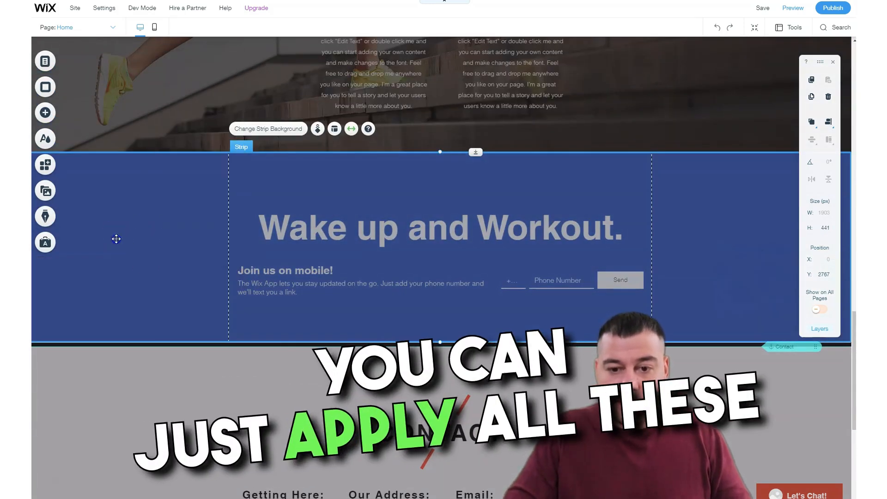
{"action": "left_click", "coordinate": [260, 129]}
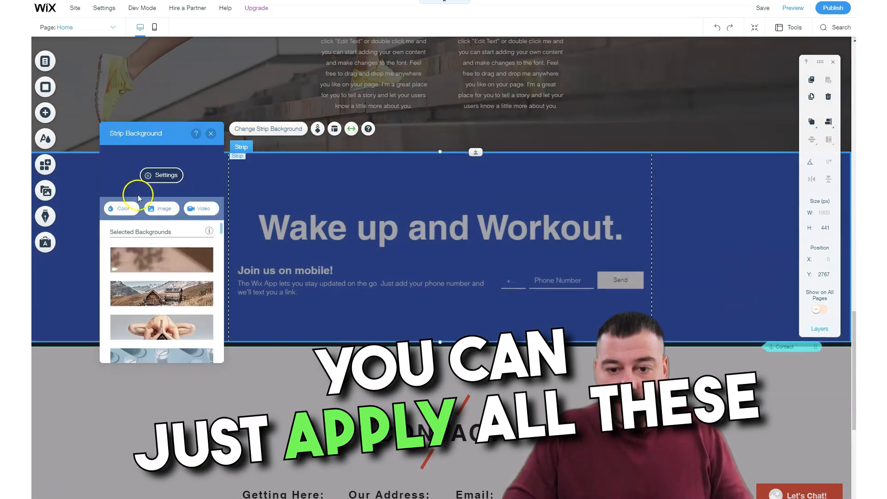
{"action": "left_click", "coordinate": [123, 210]}
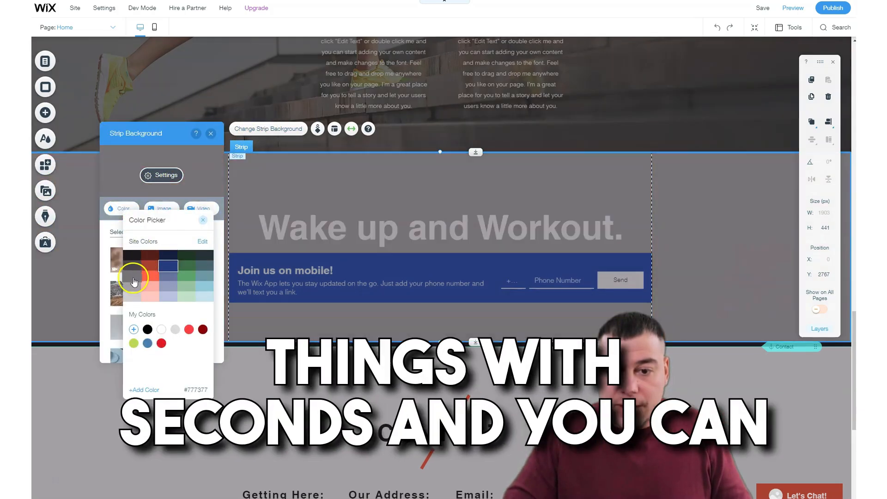
{"action": "left_click", "coordinate": [133, 278]}
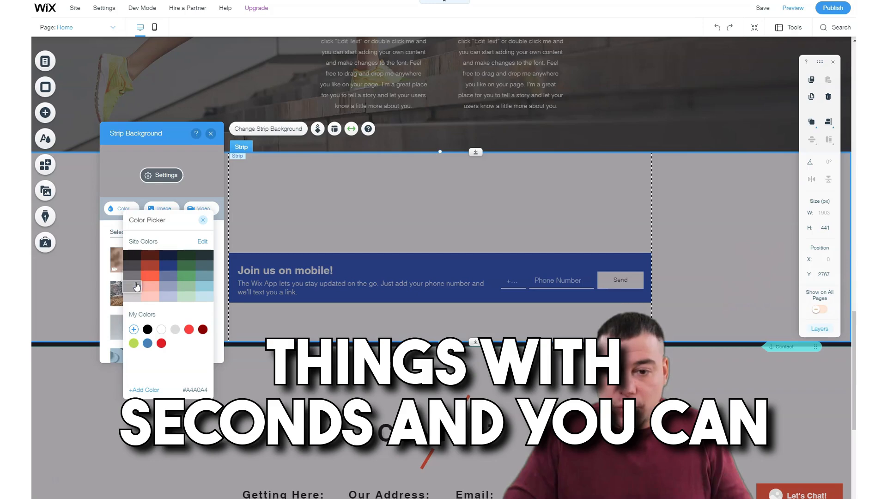
{"action": "left_click", "coordinate": [135, 278]}
{"action": "left_click", "coordinate": [99, 405]}
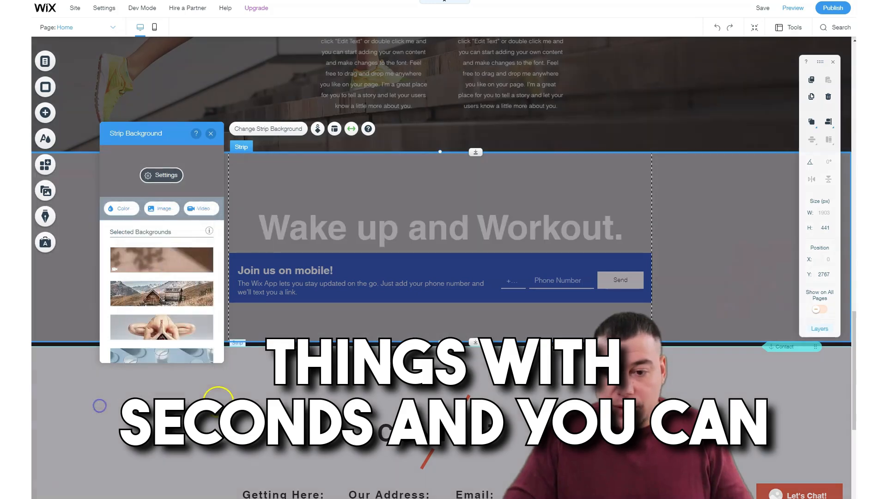
Stretch the "Wake up and Workout." strip slightly downward and adjust the Contact strip to about 783 px high at Y 3222.
{"action": "left_click_drag", "start_coordinate": [475, 341], "coordinate": [475, 348]}
{"action": "left_click", "coordinate": [475, 370]}
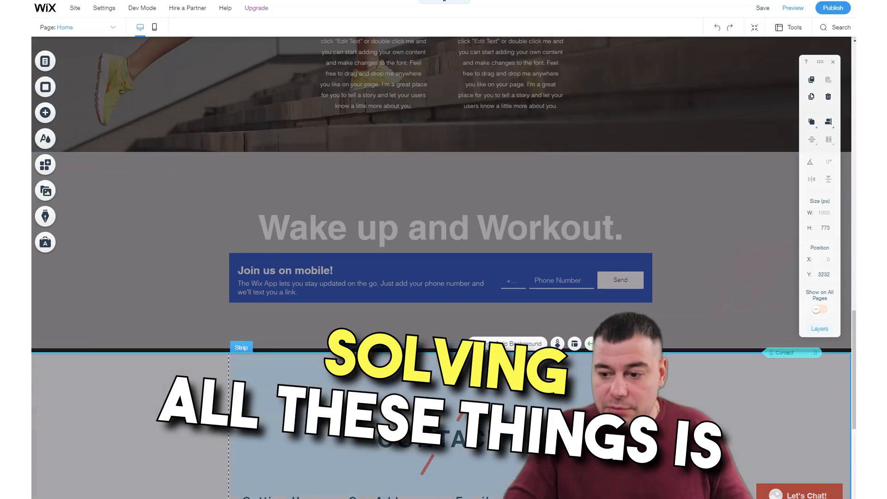
{"action": "left_click_drag", "start_coordinate": [465, 354], "coordinate": [465, 349]}
Set the Contact strip's background color to white from the saved custom colors and close the background settings.
{"action": "left_click", "coordinate": [159, 372]}
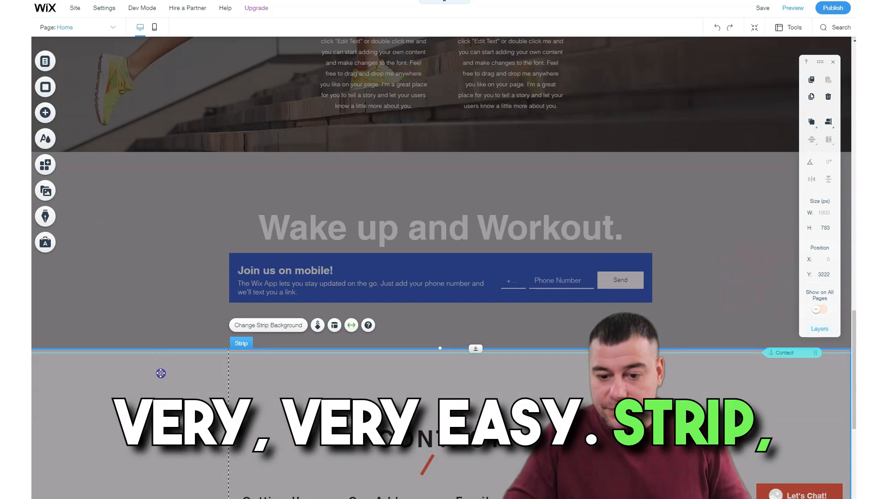
{"action": "left_click", "coordinate": [183, 350]}
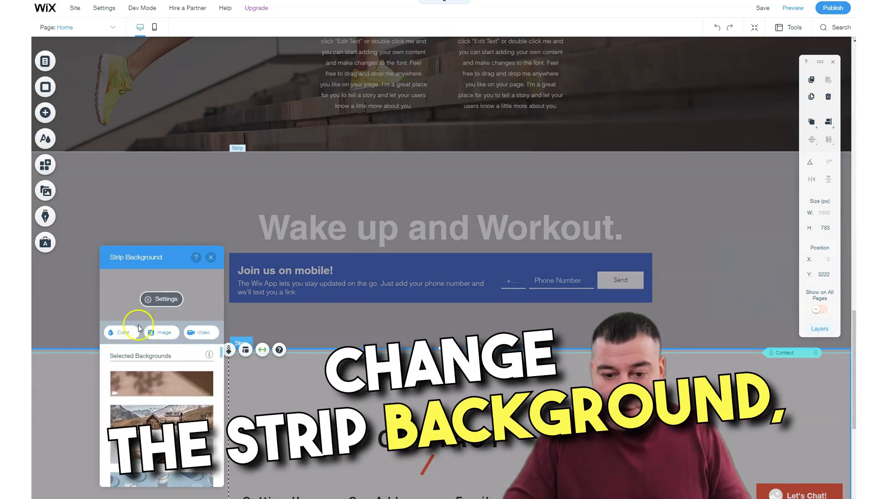
{"action": "left_click", "coordinate": [123, 333]}
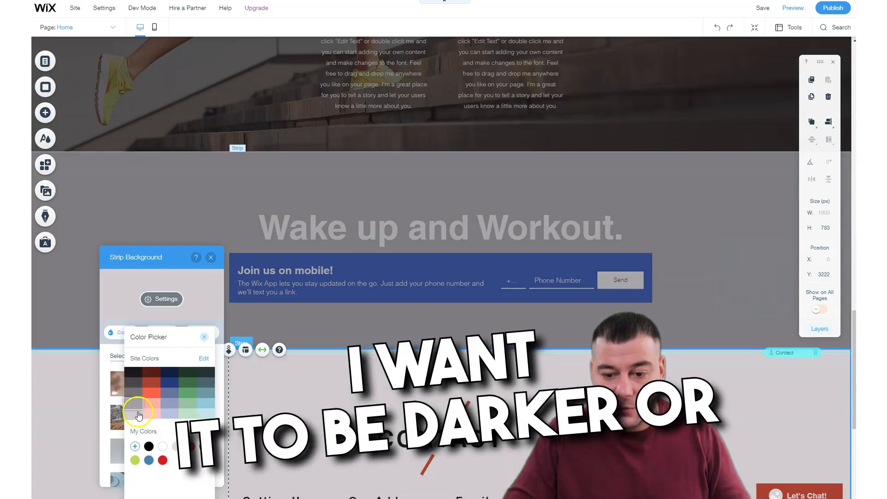
{"action": "left_click", "coordinate": [134, 371]}
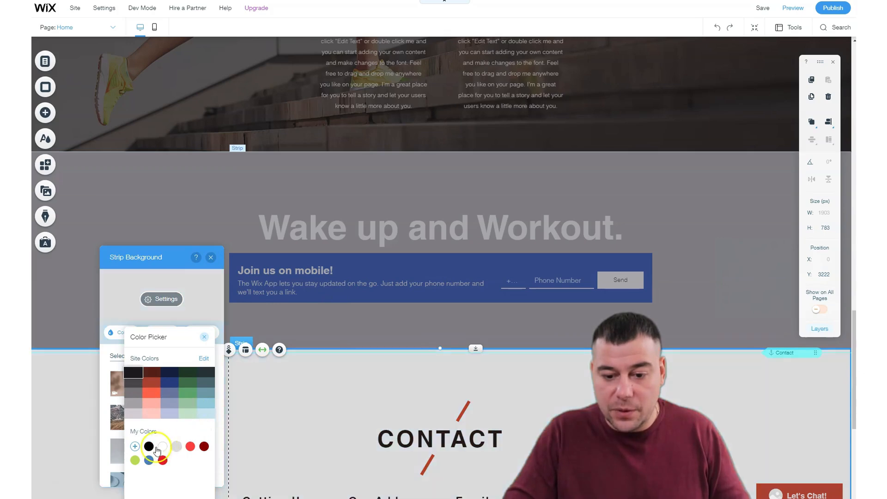
{"action": "left_click", "coordinate": [162, 447]}
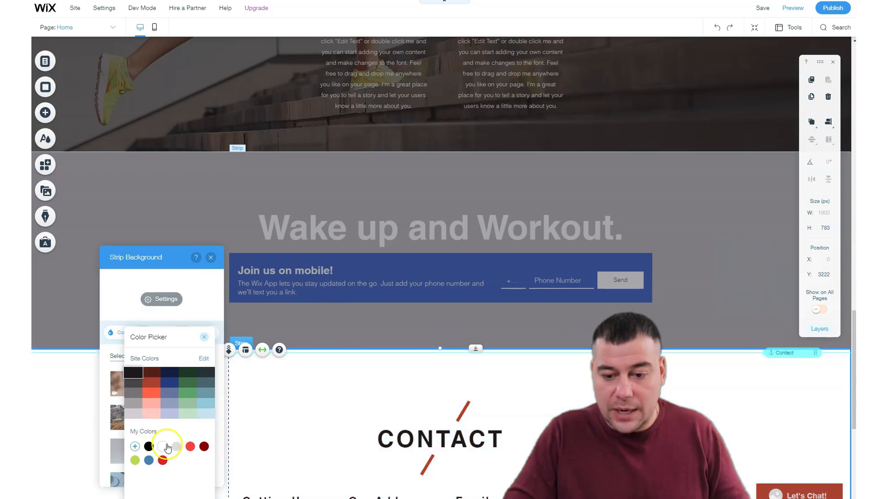
{"action": "left_click", "coordinate": [211, 262]}
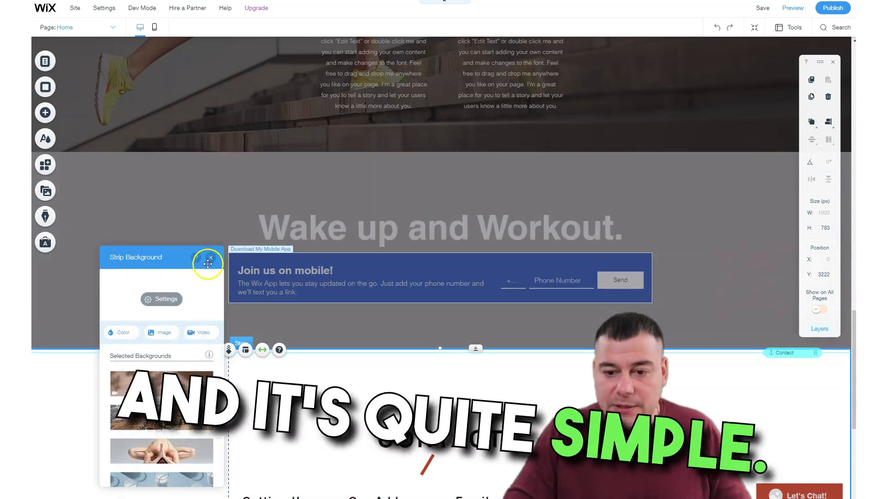
{"action": "left_click", "coordinate": [210, 258]}
Change the site's color theme to the featured dark navy palette with blue and light-blue accents, and close the site colors.
{"action": "scroll", "coordinate": [436, 229], "scroll_direction": "down", "scroll_amount": 7}
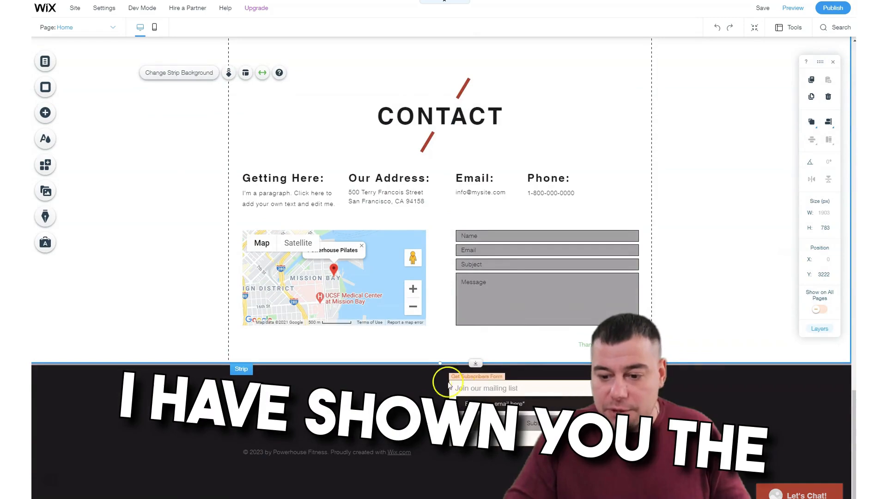
{"action": "scroll", "coordinate": [298, 385], "scroll_direction": "up", "scroll_amount": 15}
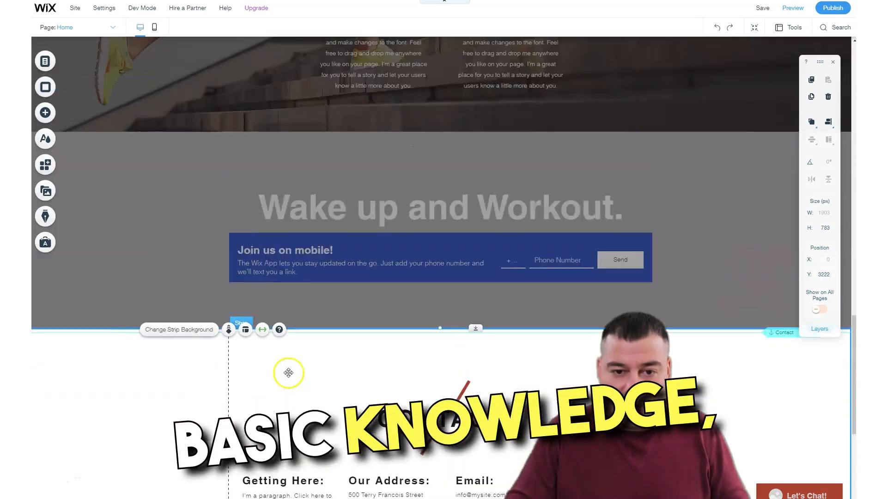
{"action": "scroll", "coordinate": [283, 291], "scroll_direction": "up", "scroll_amount": 3}
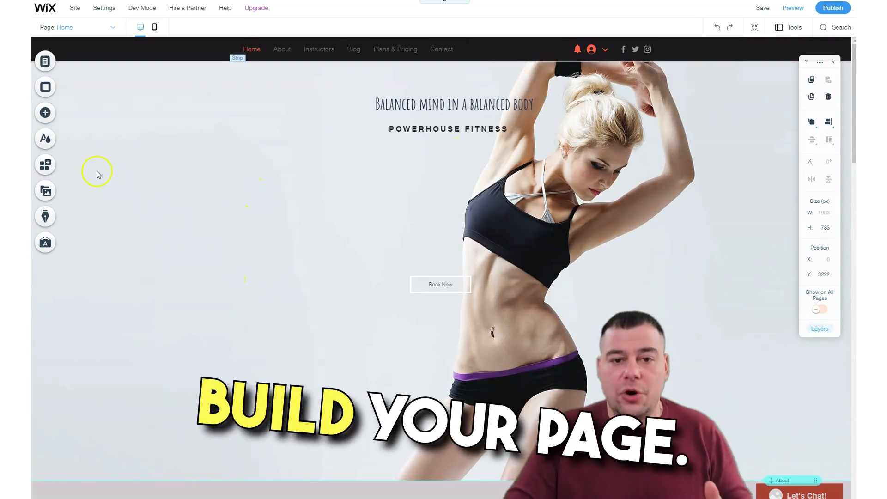
{"action": "left_click", "coordinate": [47, 142]}
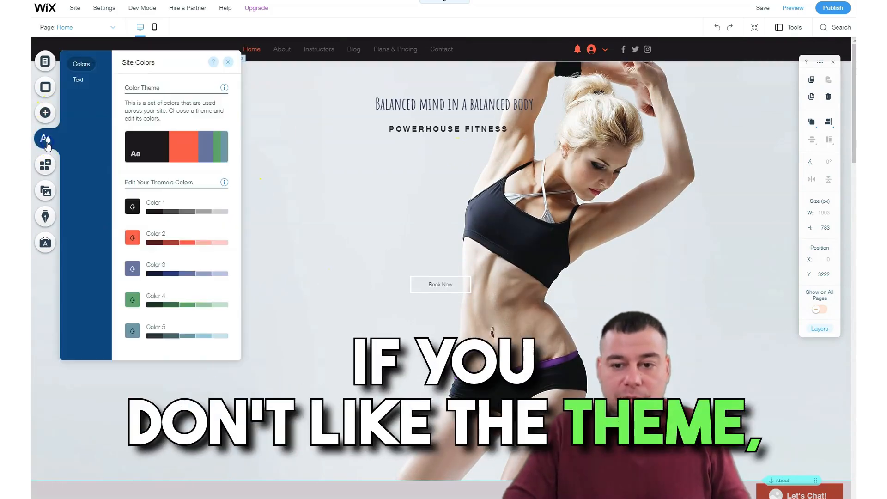
{"action": "left_click", "coordinate": [159, 148]}
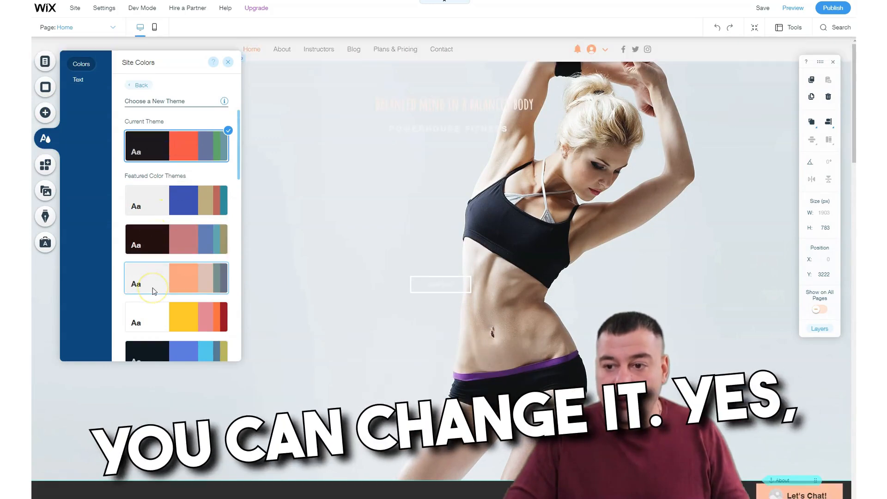
{"action": "left_click", "coordinate": [154, 351]}
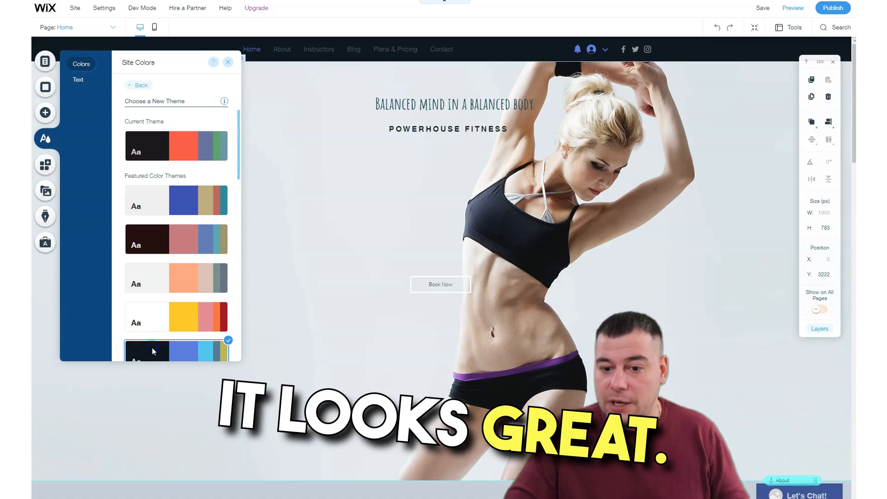
{"action": "left_click", "coordinate": [231, 66]}
Review the new color theme across the Home page's strips, from the hero section to the footer and back.
{"action": "scroll", "coordinate": [445, 217], "scroll_direction": "down", "scroll_amount": 10}
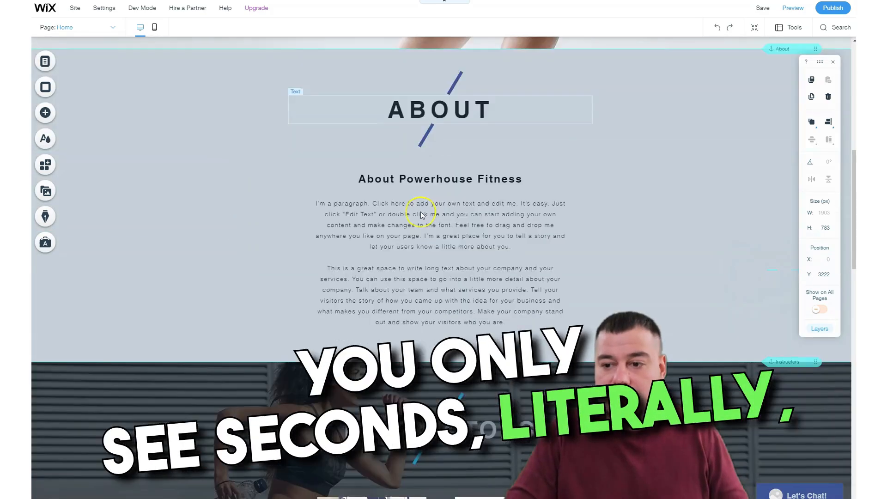
{"action": "scroll", "coordinate": [420, 212], "scroll_direction": "down", "scroll_amount": 10}
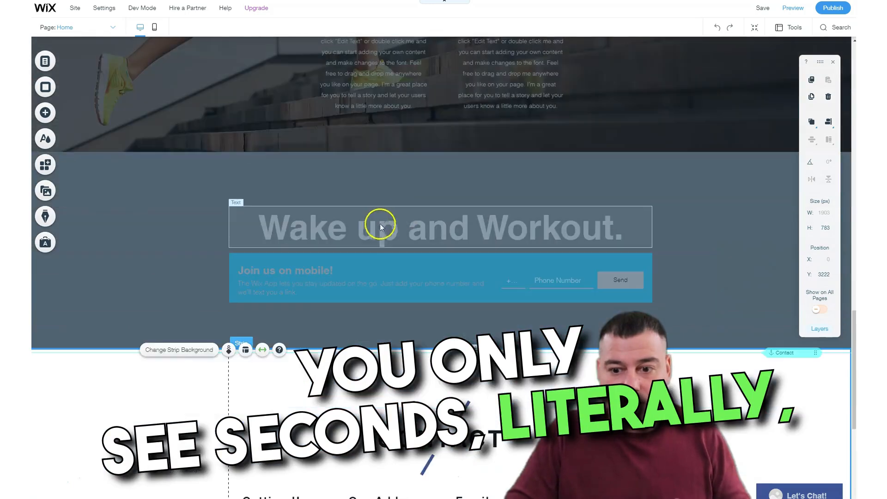
{"action": "scroll", "coordinate": [378, 212], "scroll_direction": "down", "scroll_amount": 4}
{"action": "scroll", "coordinate": [342, 245], "scroll_direction": "down", "scroll_amount": 3}
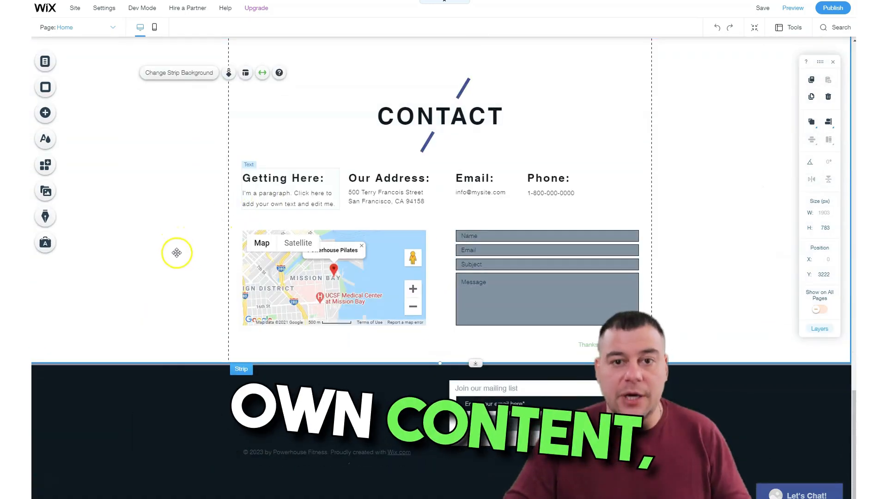
{"action": "scroll", "coordinate": [170, 216], "scroll_direction": "up", "scroll_amount": 15}
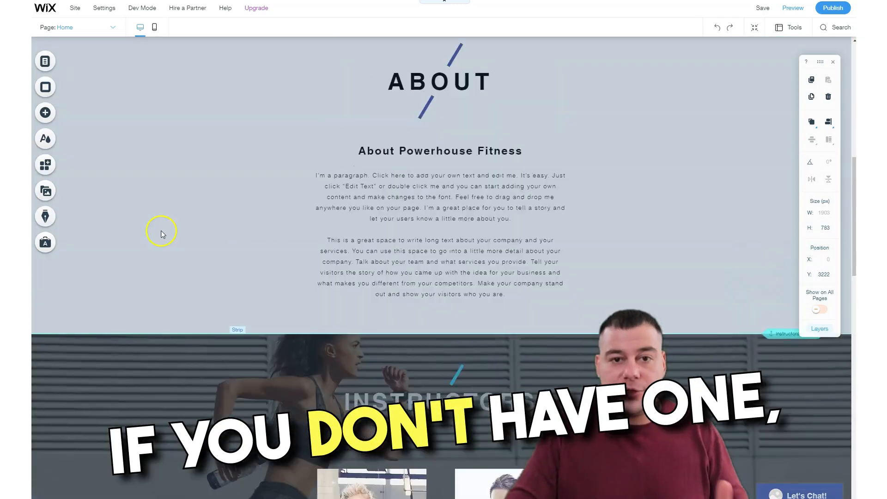
{"action": "scroll", "coordinate": [157, 224], "scroll_direction": "up", "scroll_amount": 5}
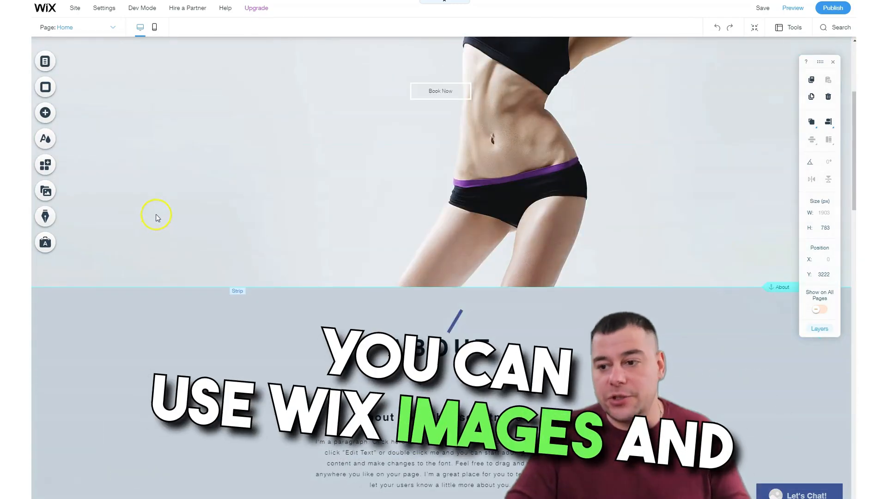
{"action": "scroll", "coordinate": [156, 215], "scroll_direction": "up", "scroll_amount": 4}
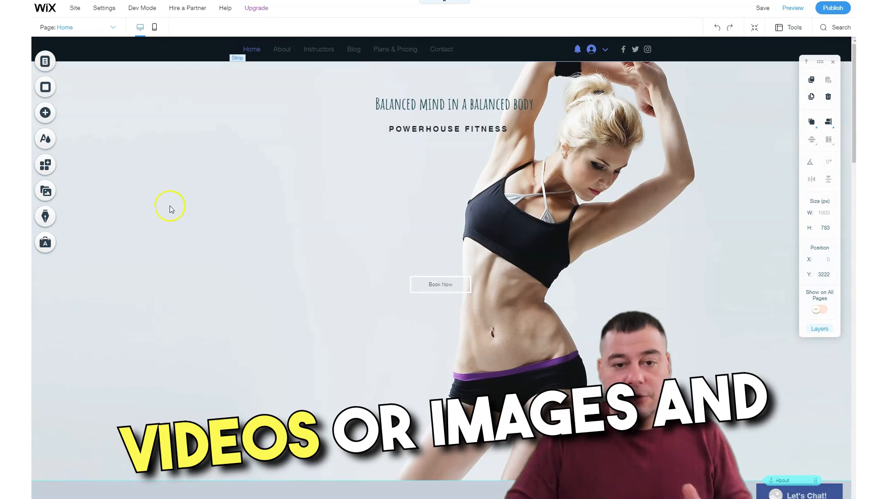